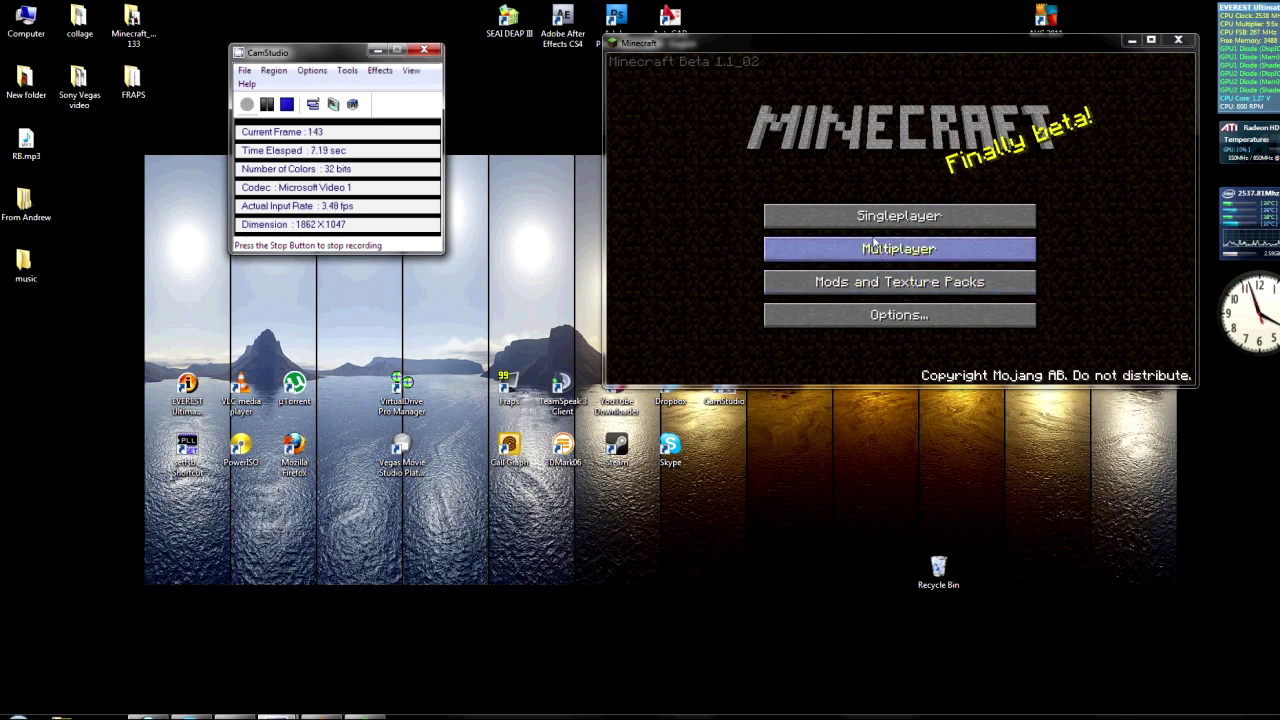
Load World 1 from Singleplayer, then save and quit back to the title screen.
{"action": "left_click", "coordinate": [870, 216]}
{"action": "left_click", "coordinate": [862, 123]}
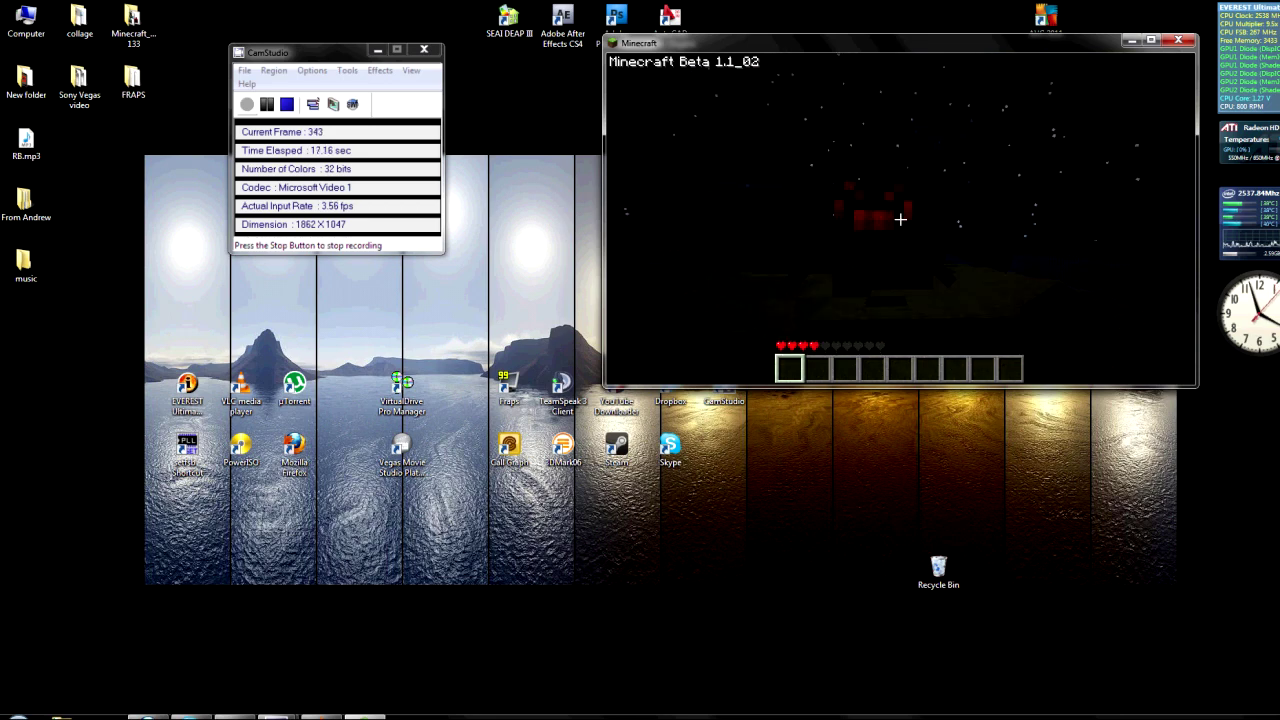
{"action": "key", "text": "Escape"}
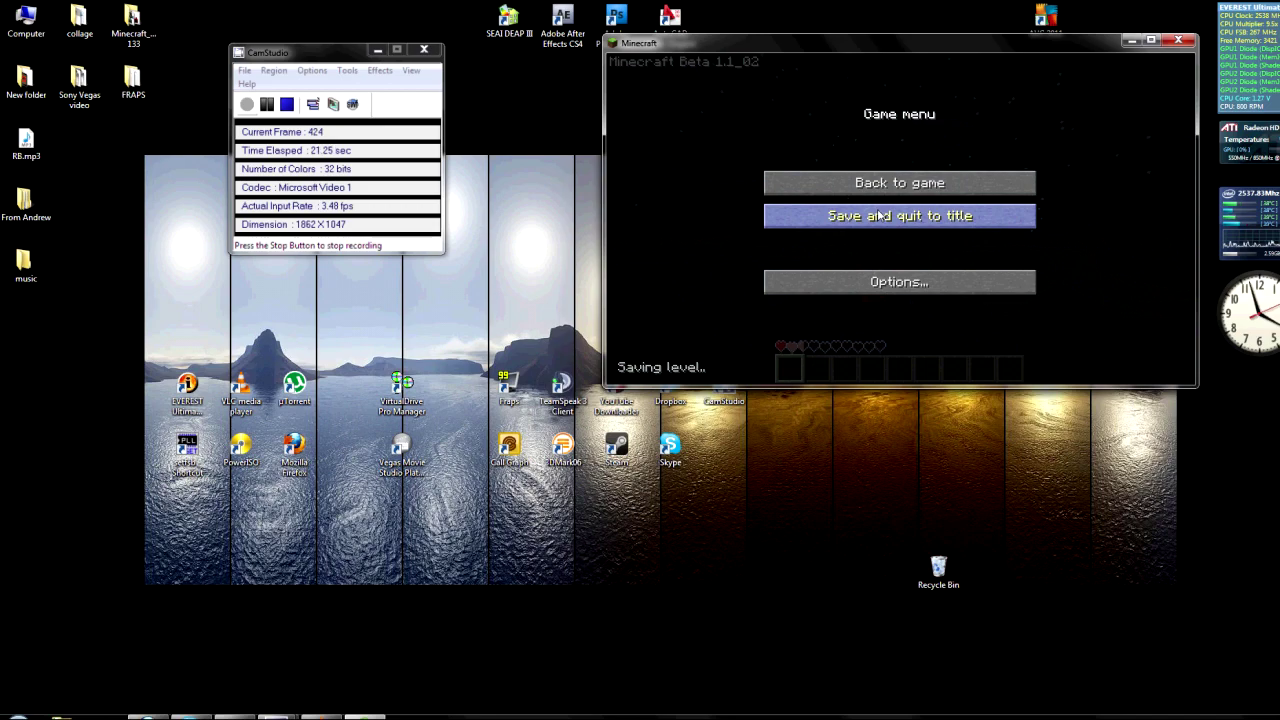
{"action": "left_click", "coordinate": [877, 215]}
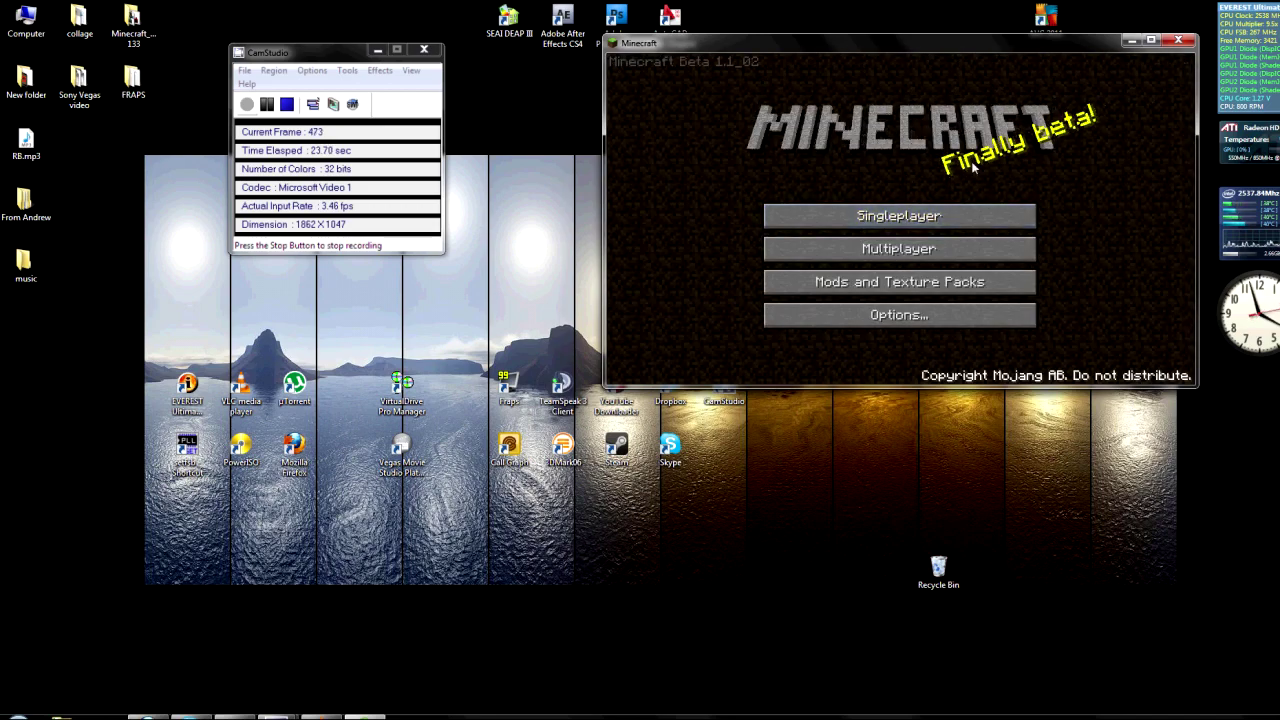
Close Minecraft and run mcpatcher-1.1.10_01.jar from Minecraft_mod 133 > Texture patches.
{"action": "left_click", "coordinate": [1179, 40]}
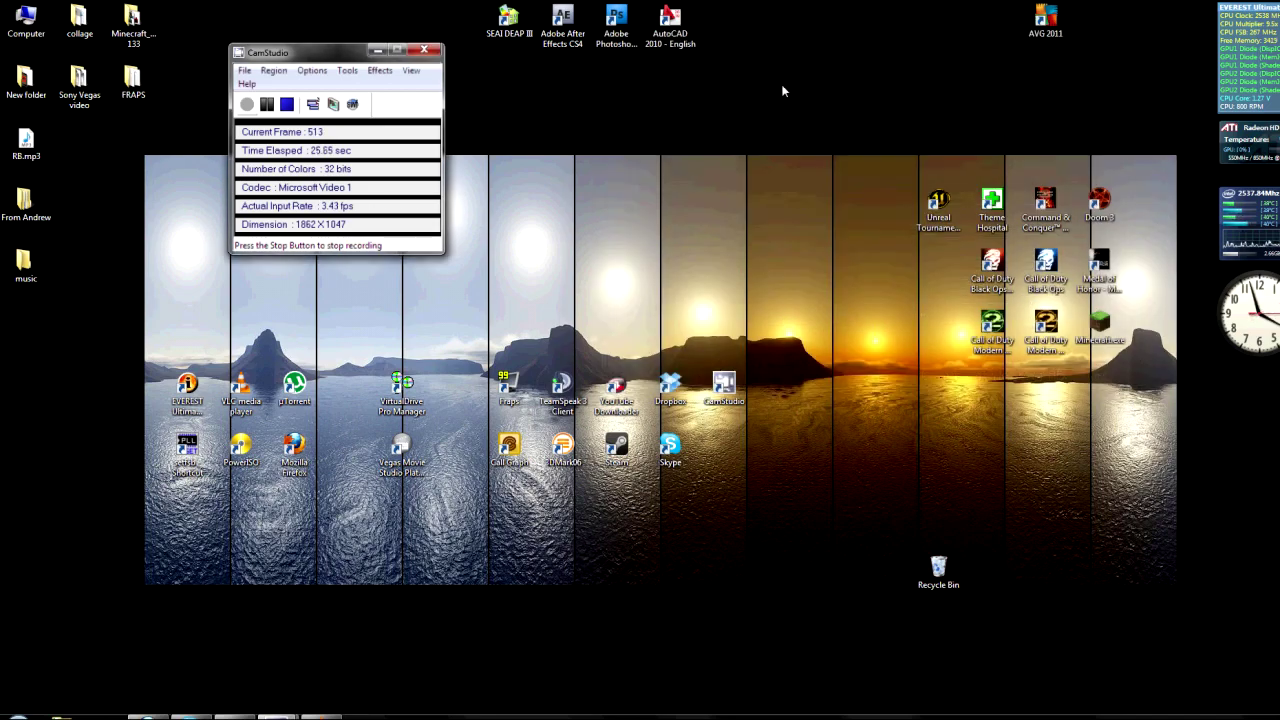
{"action": "double_click", "coordinate": [131, 22]}
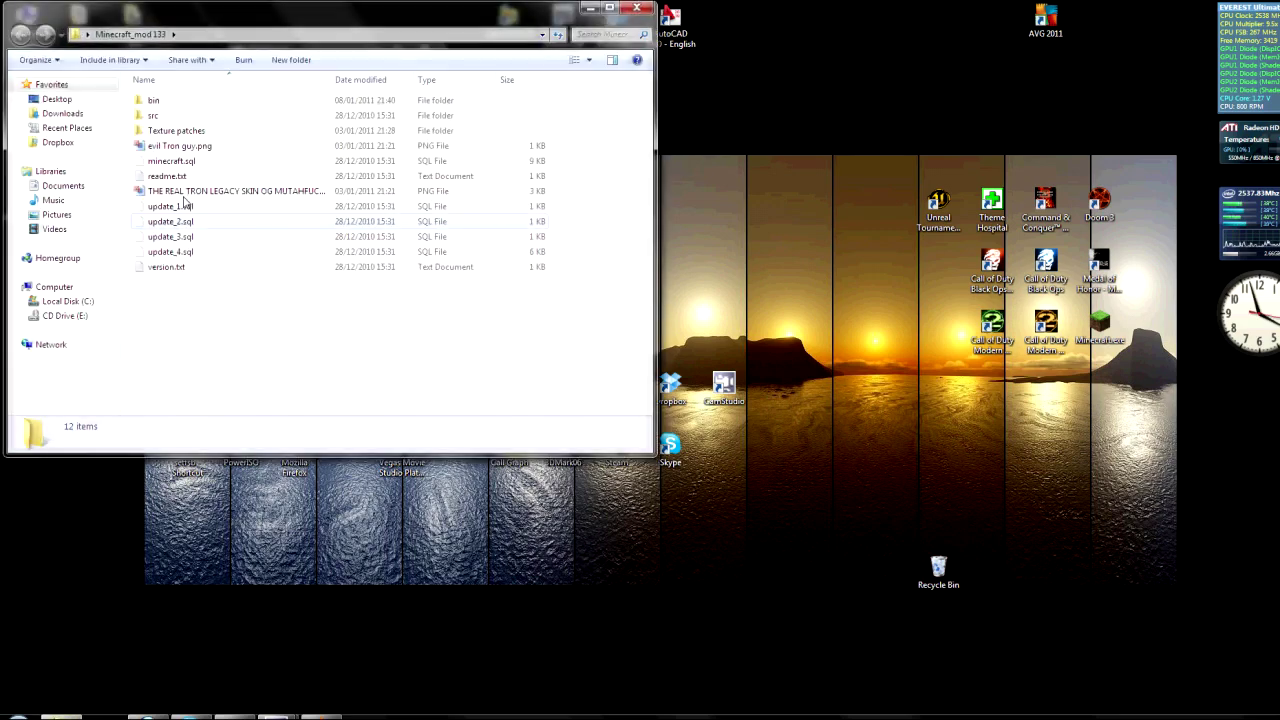
{"action": "double_click", "coordinate": [175, 130]}
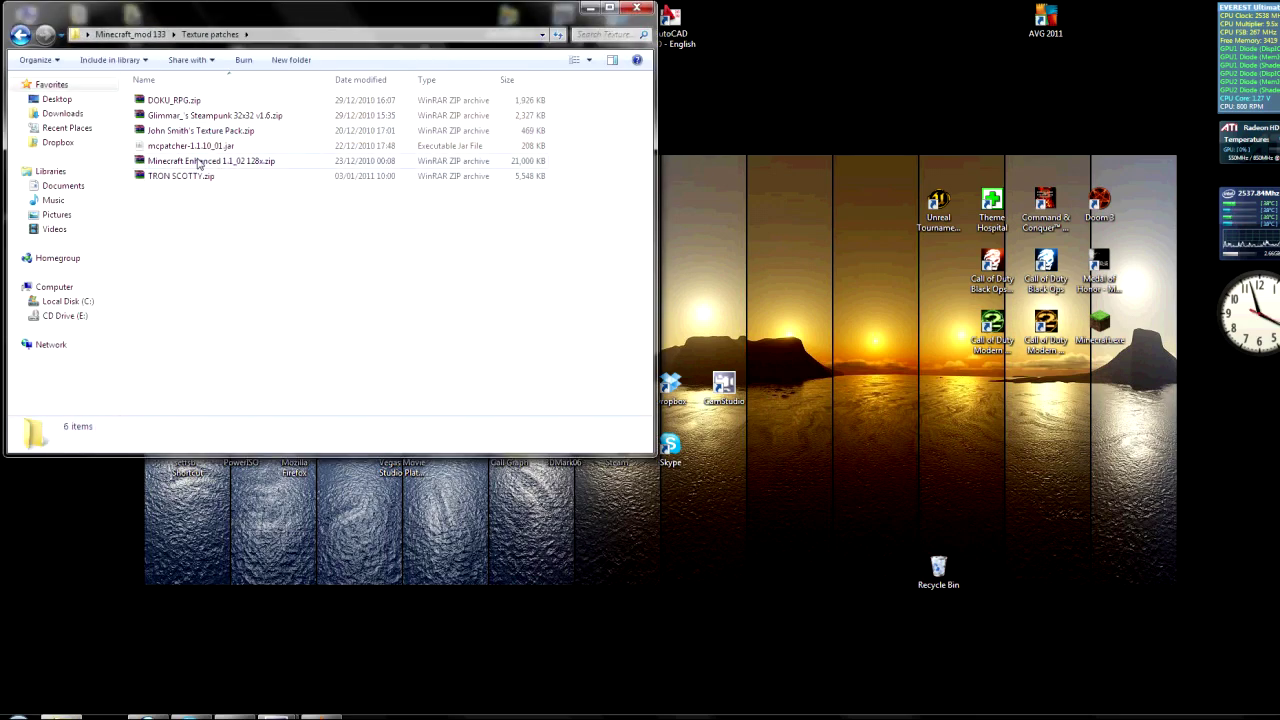
{"action": "left_click", "coordinate": [188, 147]}
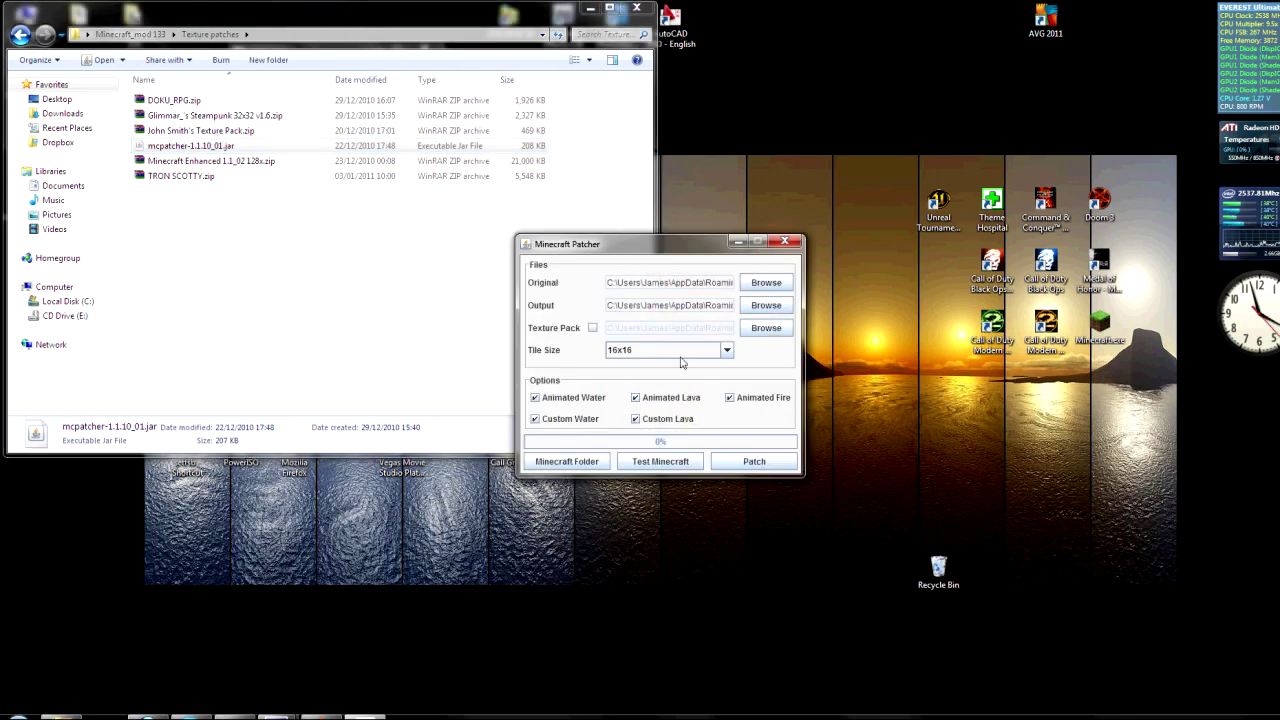
{"action": "mouse_move", "coordinate": [640, 245]}
{"action": "left_mouse_down"}
{"action": "mouse_move", "coordinate": [828, 167]}
{"action": "mouse_move", "coordinate": [828, 151]}
{"action": "left_mouse_up"}
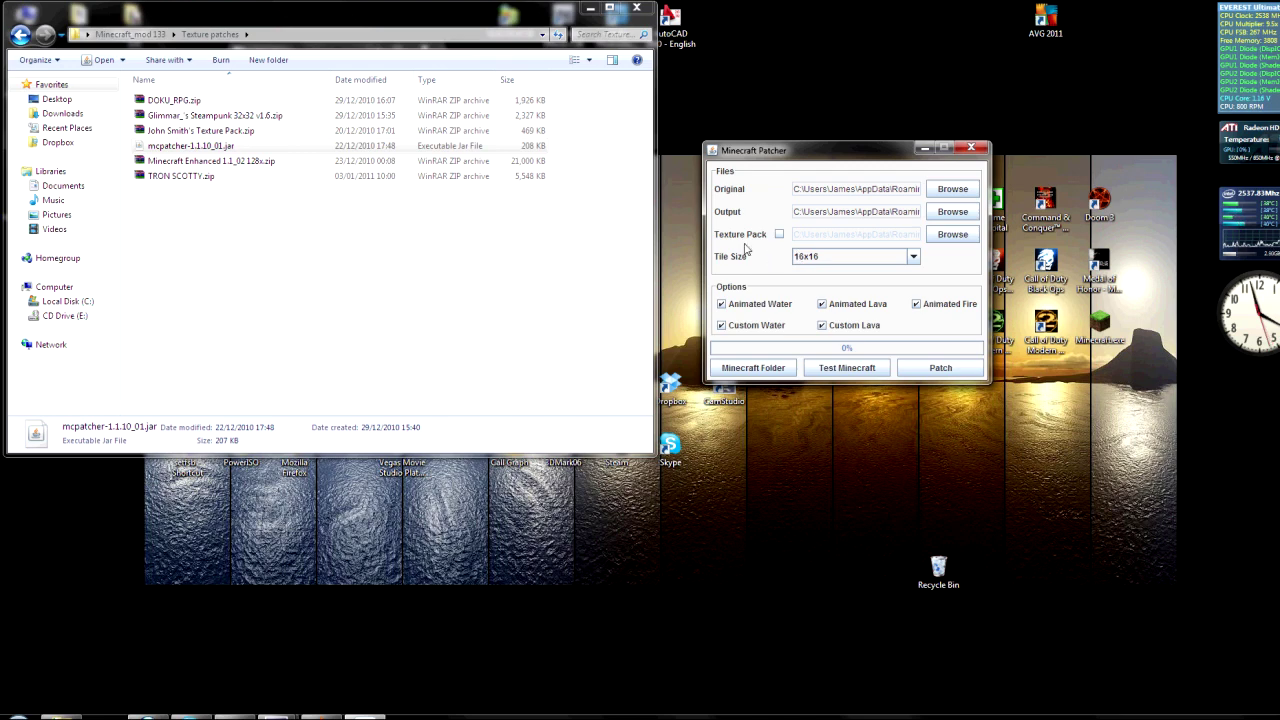
Look over the texture pack zips: Steampunk 32x32 v1.6, TRON SCOTTY and Minecraft Enhanced 128x.
{"action": "left_click", "coordinate": [170, 133]}
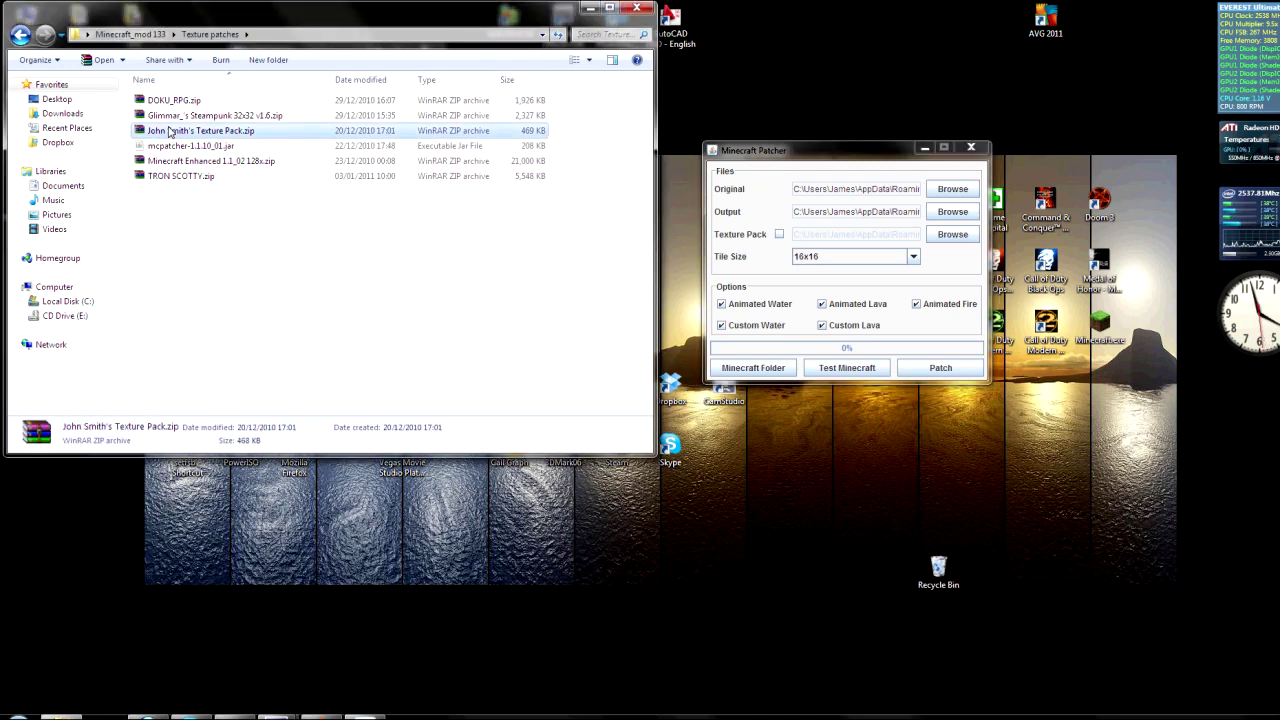
{"action": "left_click", "coordinate": [196, 118]}
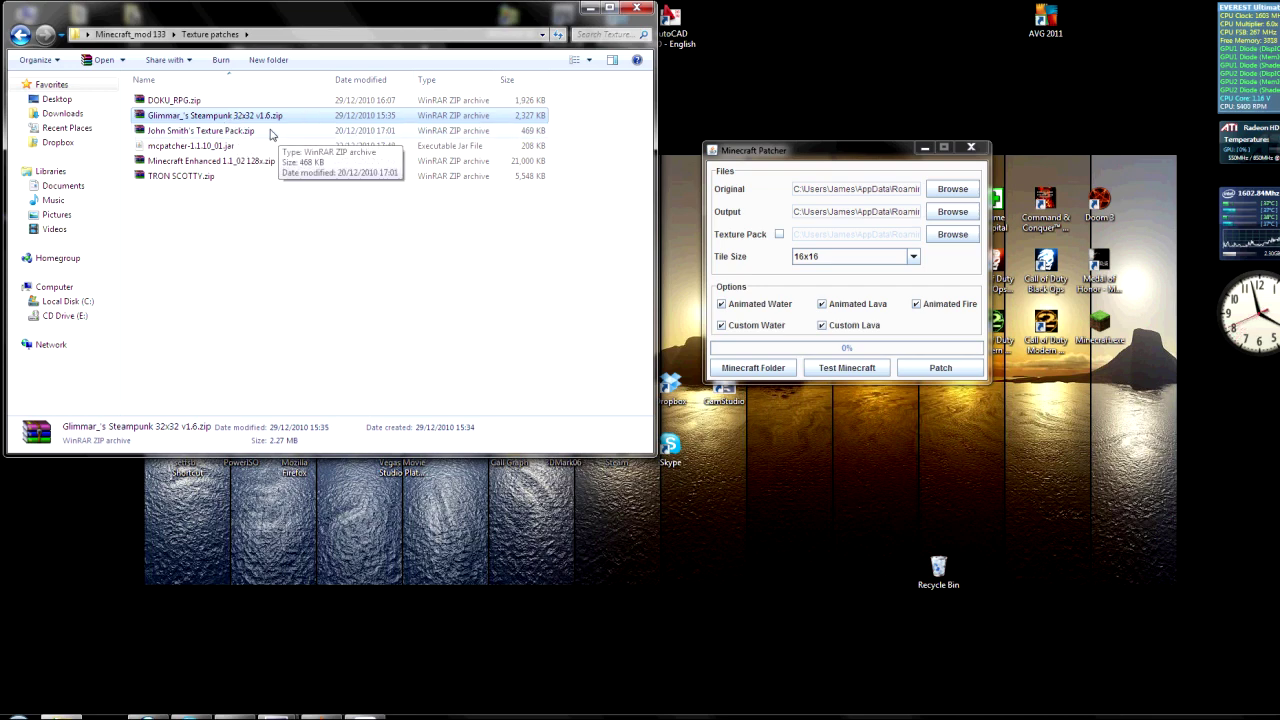
{"action": "left_click", "coordinate": [172, 175]}
{"action": "left_click", "coordinate": [181, 164]}
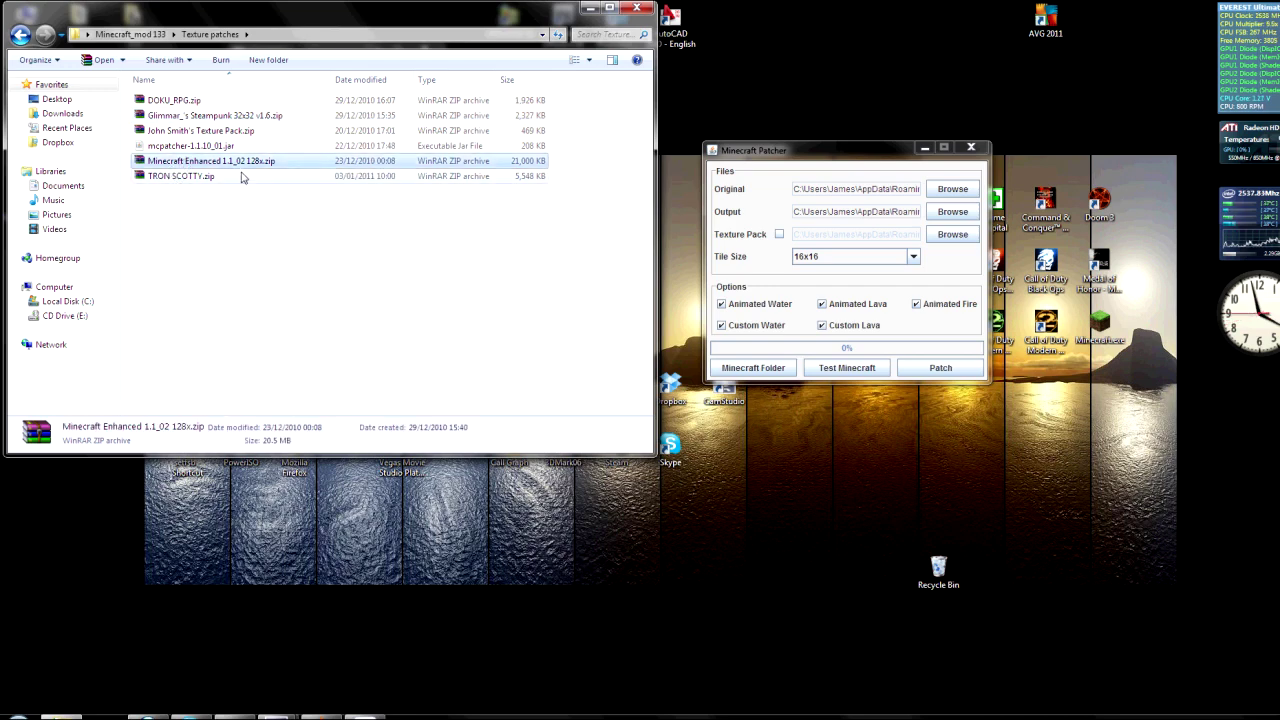
{"action": "left_click", "coordinate": [474, 224]}
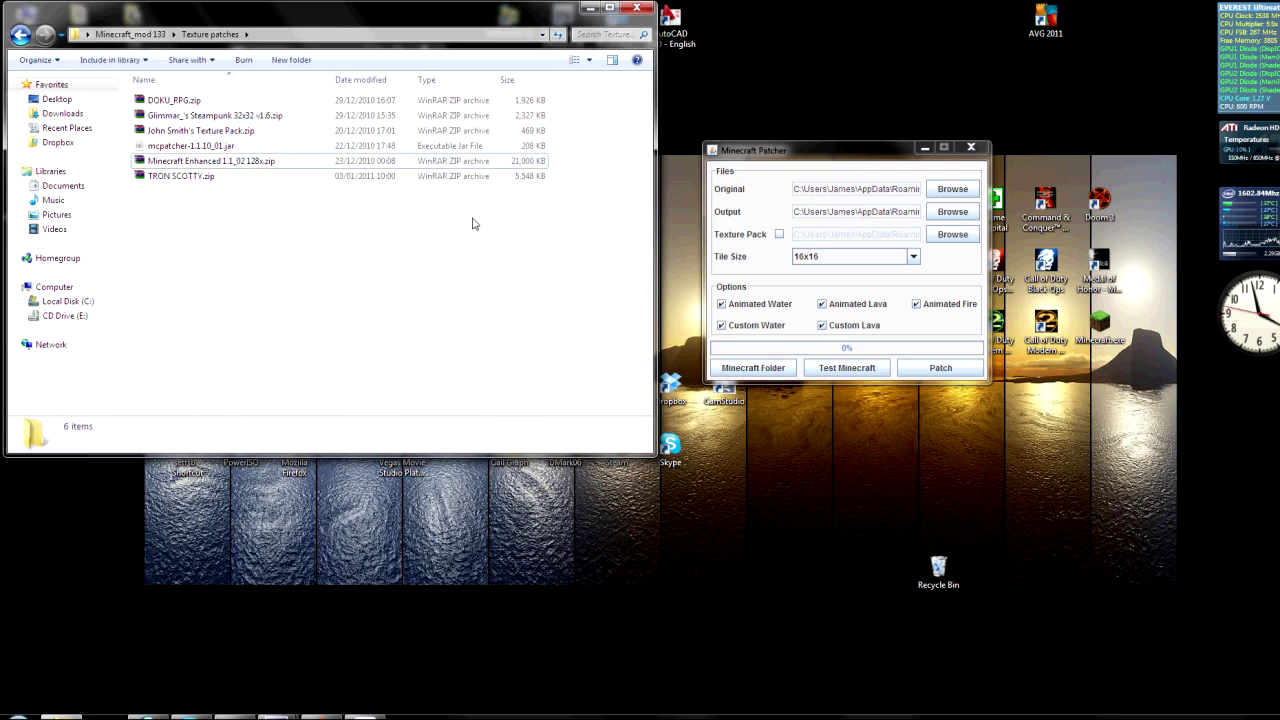
Enable Texture Pack and choose Minecraft Enhanced 1.1_02 128x.zip from Minecraft_mod 133 > Texture patches.
{"action": "left_click", "coordinate": [636, 8]}
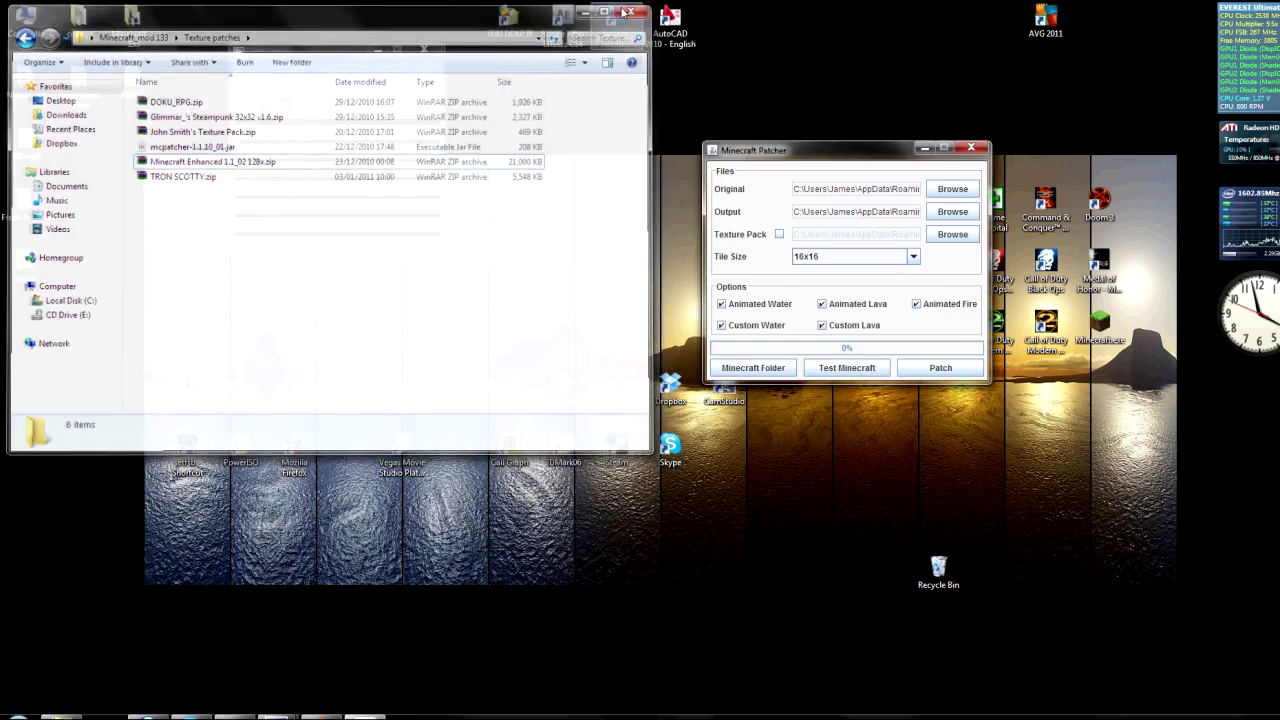
{"action": "left_click", "coordinate": [779, 234]}
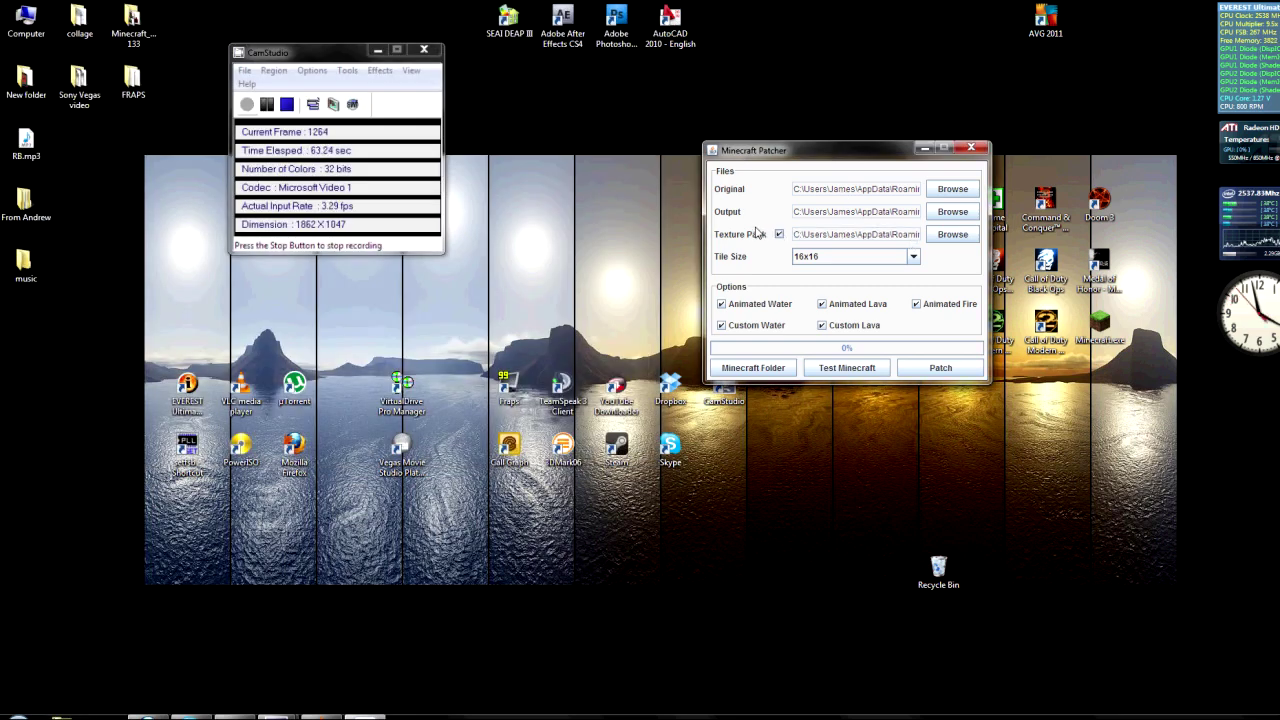
{"action": "left_click", "coordinate": [952, 234]}
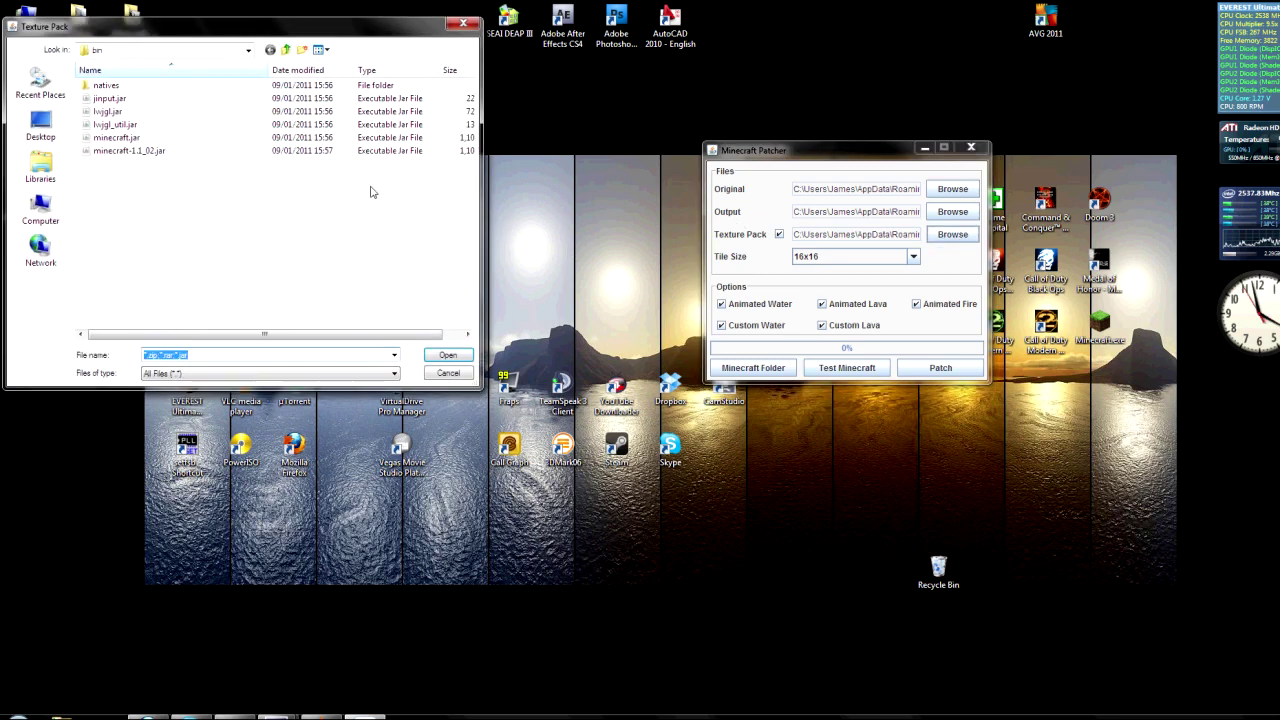
{"action": "left_click", "coordinate": [40, 125]}
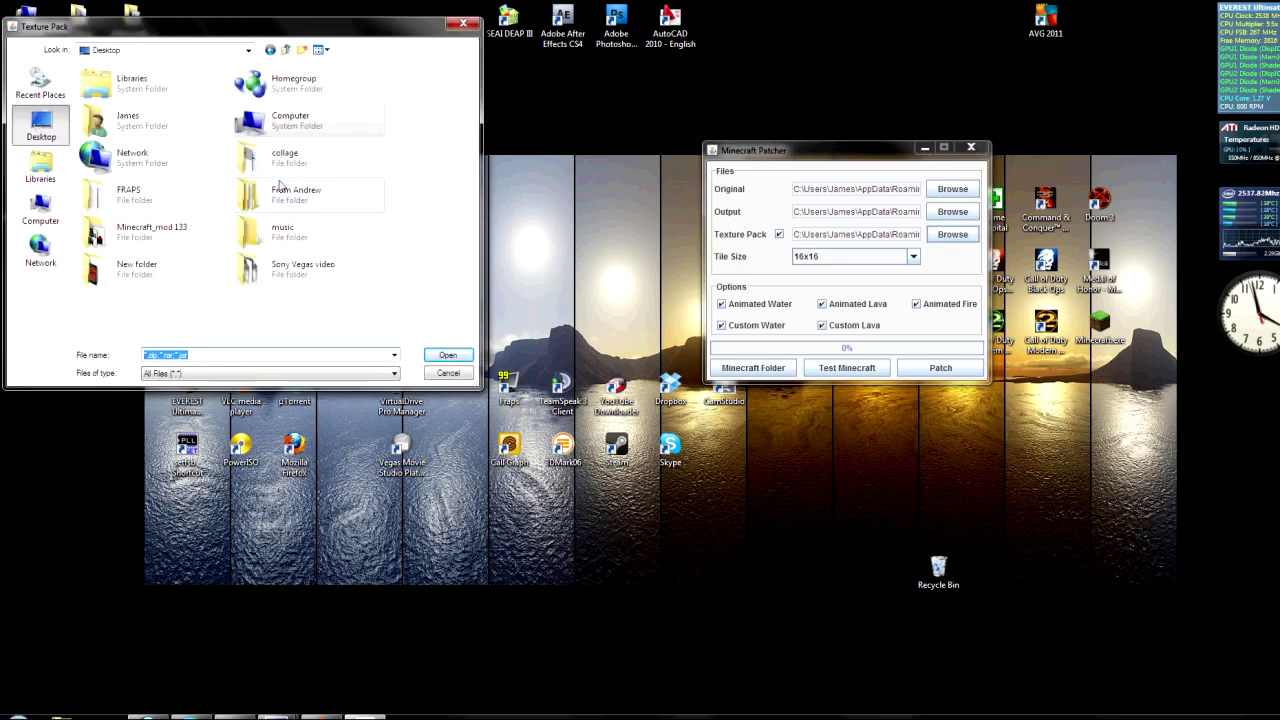
{"action": "double_click", "coordinate": [152, 230]}
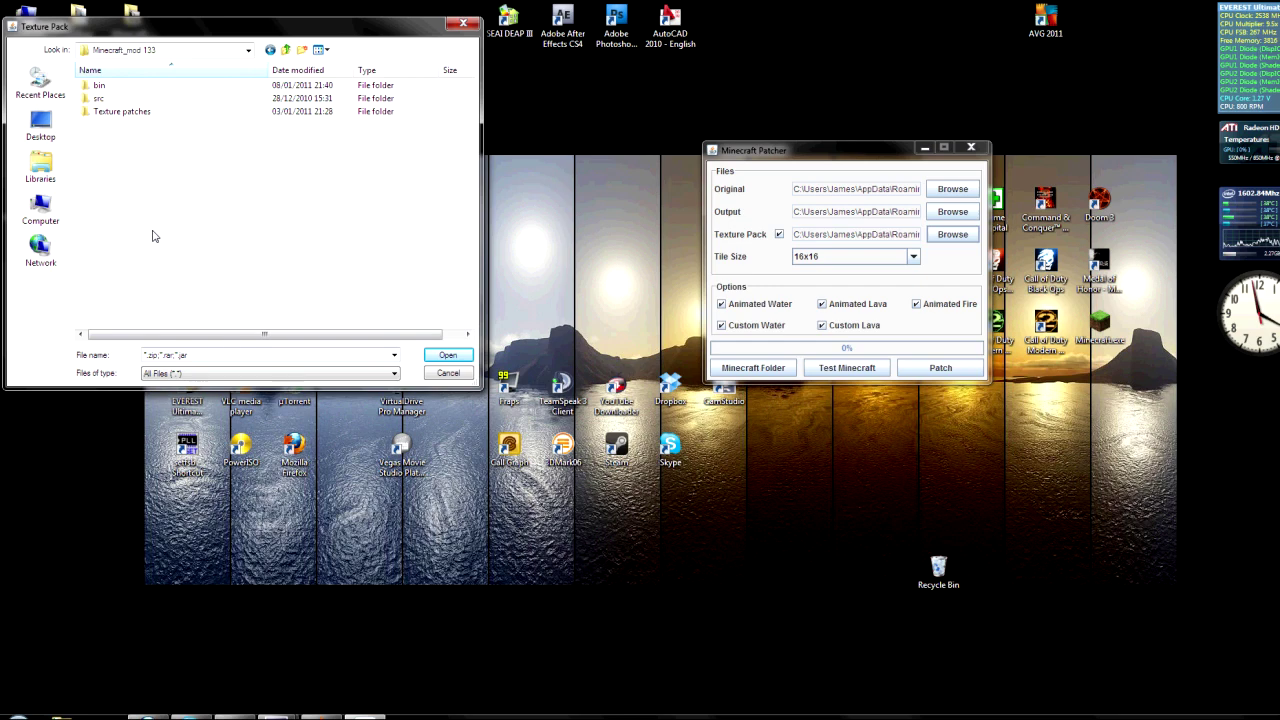
{"action": "double_click", "coordinate": [127, 111]}
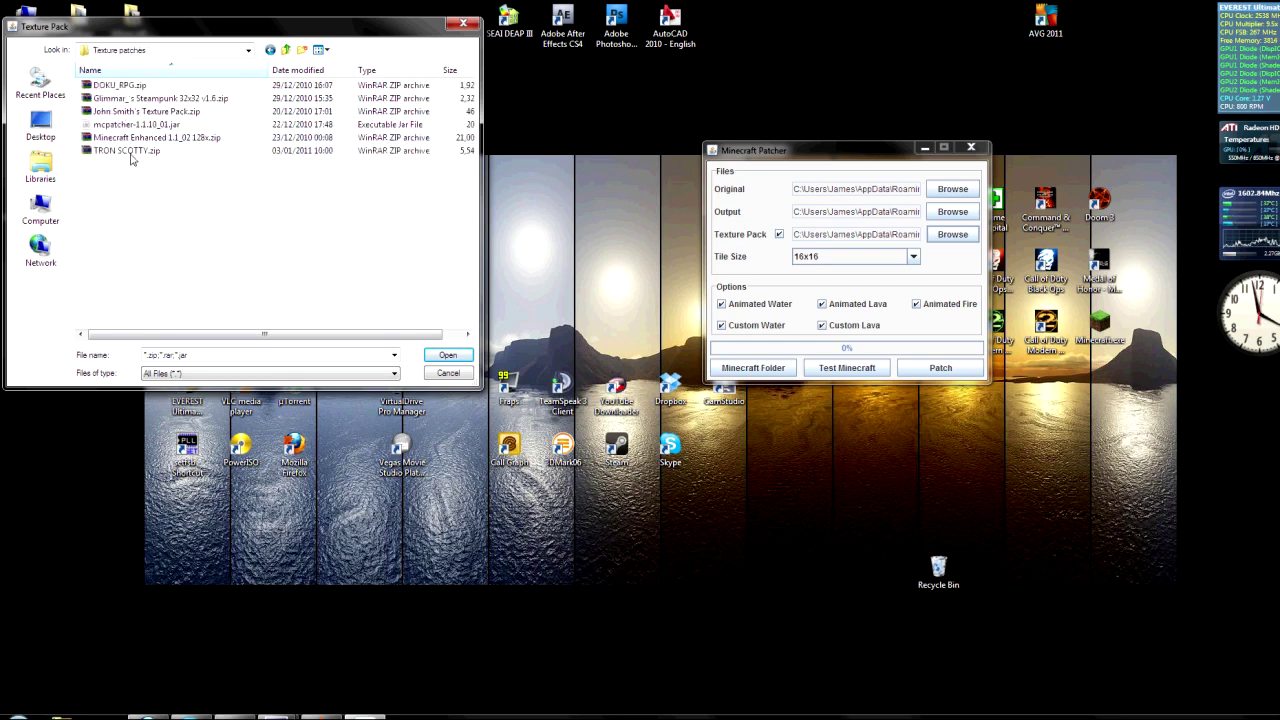
{"action": "left_click", "coordinate": [124, 137]}
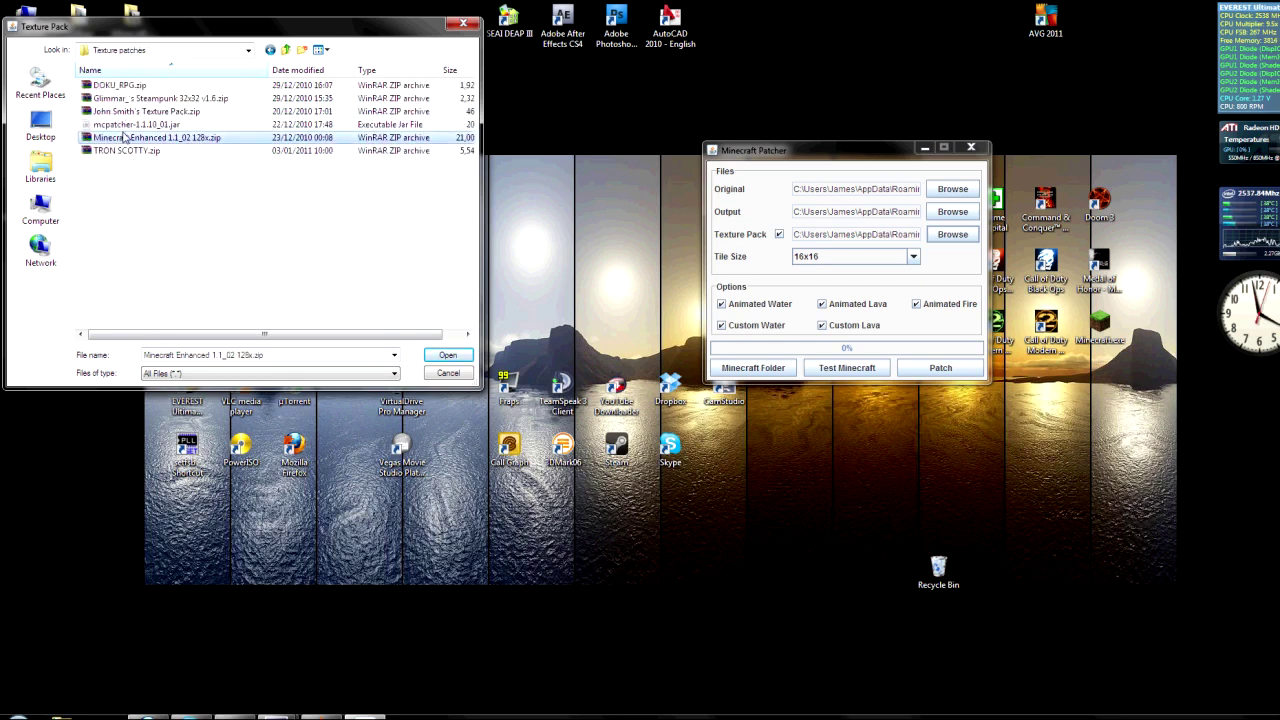
{"action": "left_click", "coordinate": [446, 355]}
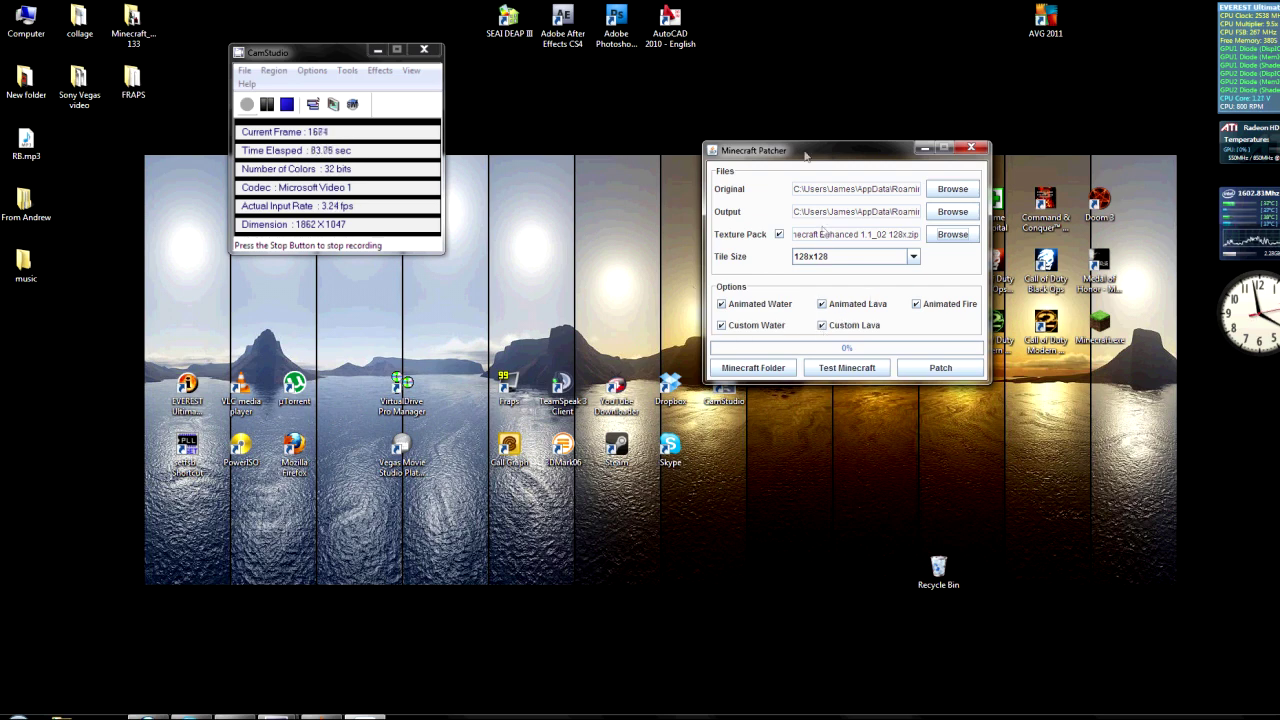
Browse the Original file picker through Local Disk (C:) > Users to the user's home folder.
{"action": "left_click_drag", "start_coordinate": [805, 155], "coordinate": [622, 92]}
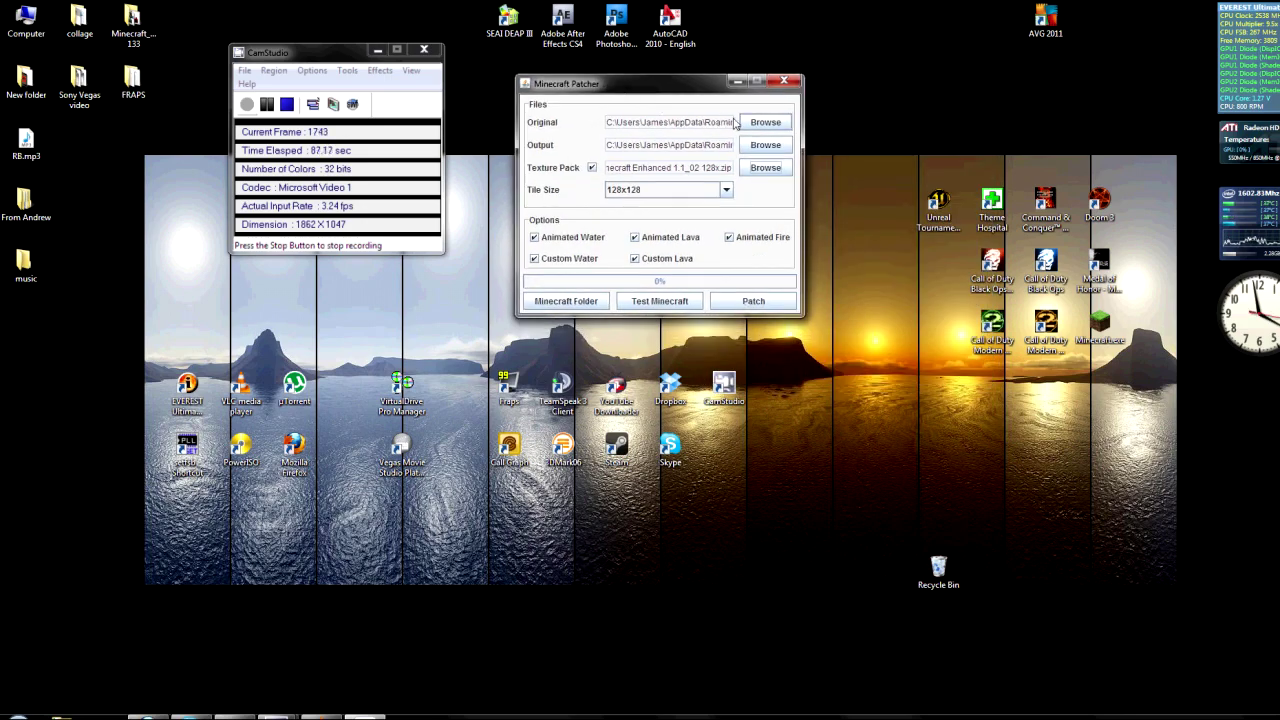
{"action": "left_click", "coordinate": [765, 122]}
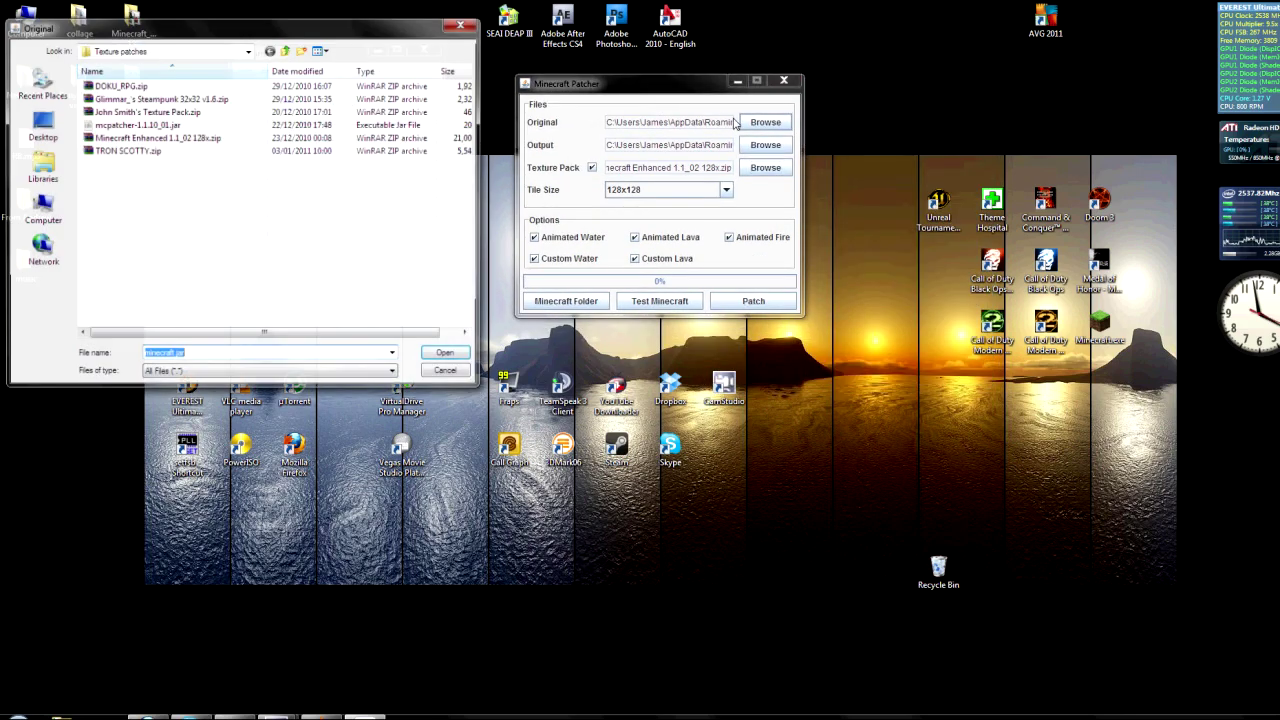
{"action": "left_click", "coordinate": [42, 205]}
{"action": "double_click", "coordinate": [150, 92]}
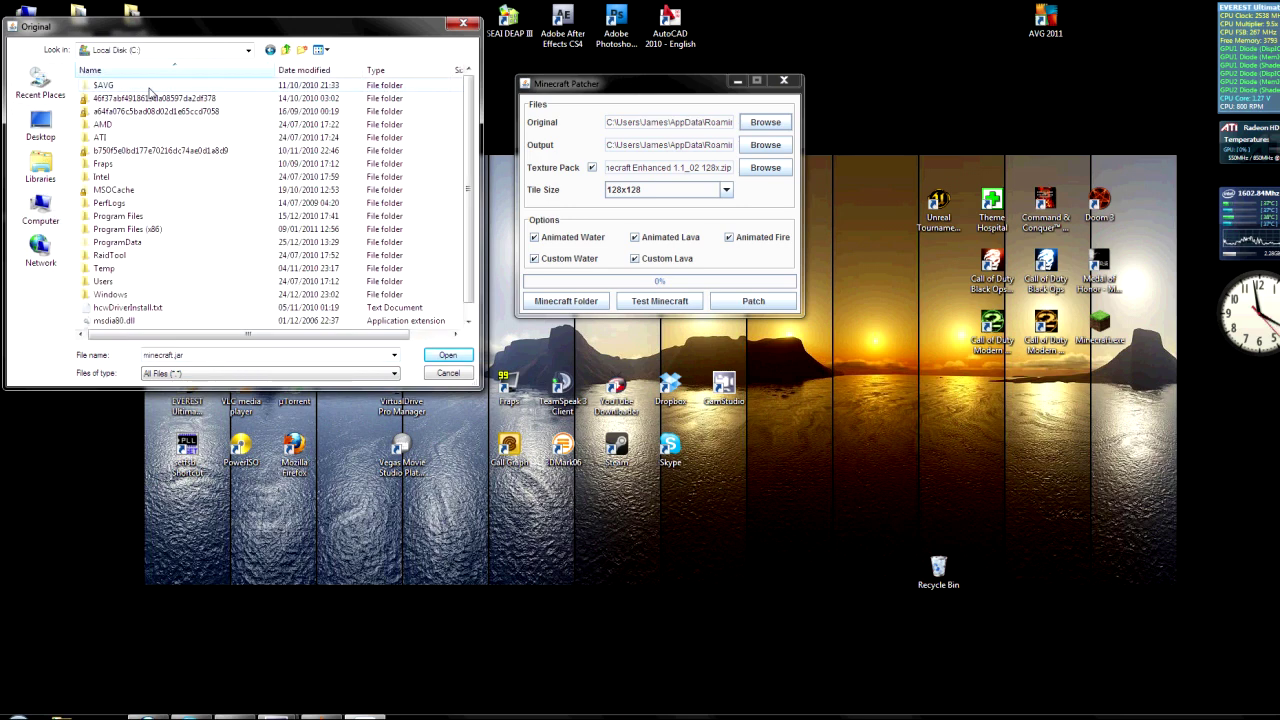
{"action": "double_click", "coordinate": [103, 281]}
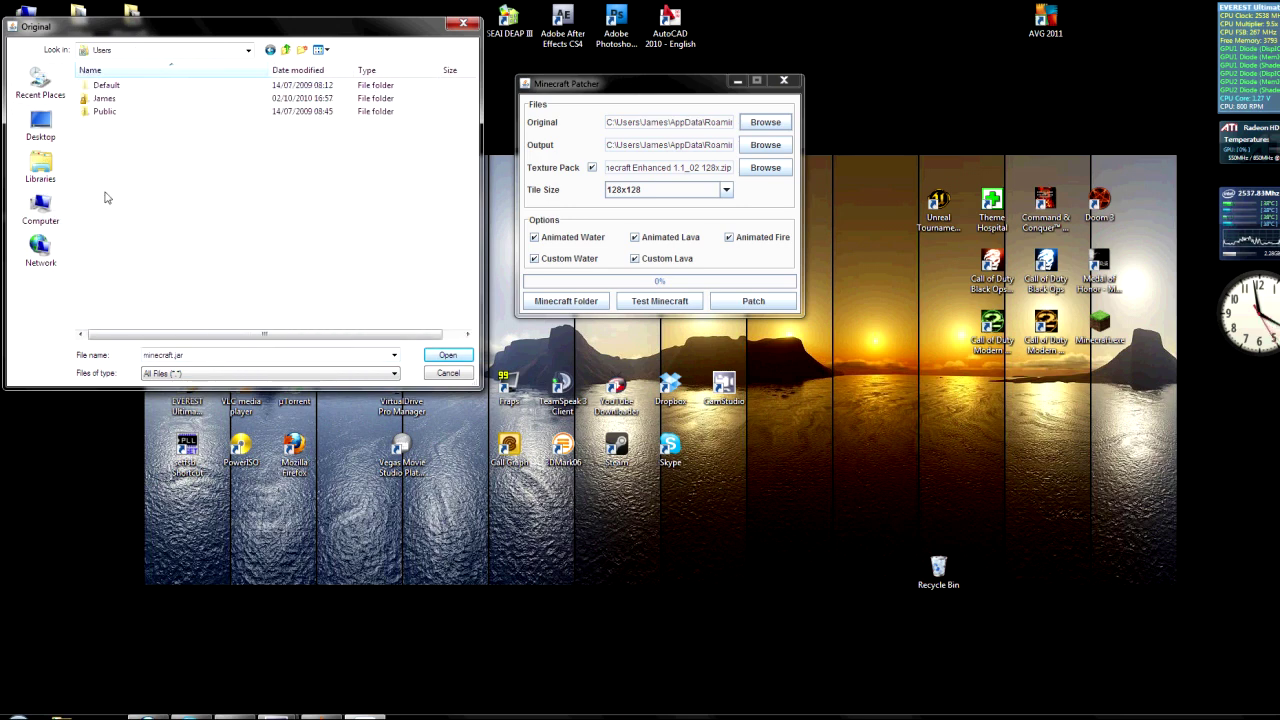
{"action": "double_click", "coordinate": [104, 98]}
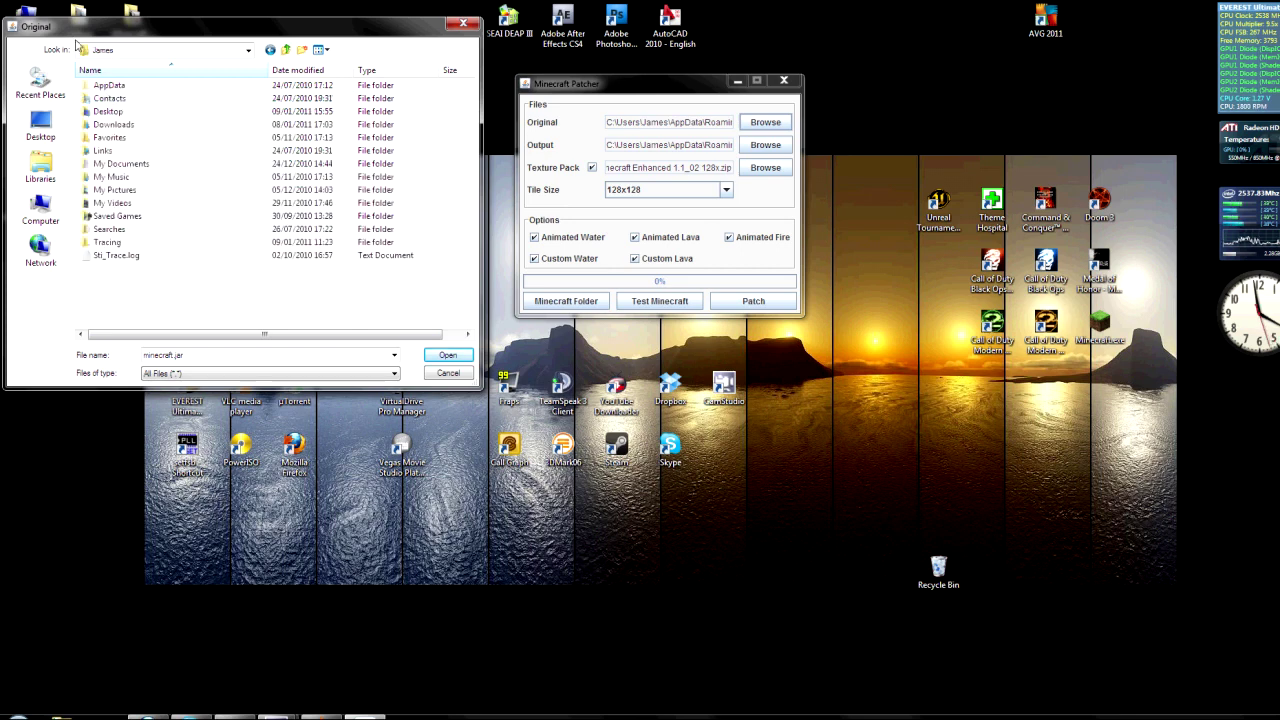
Pick minecraft.jar from AppData > Roaming > .minecraft > bin as the original file.
{"action": "double_click", "coordinate": [112, 87]}
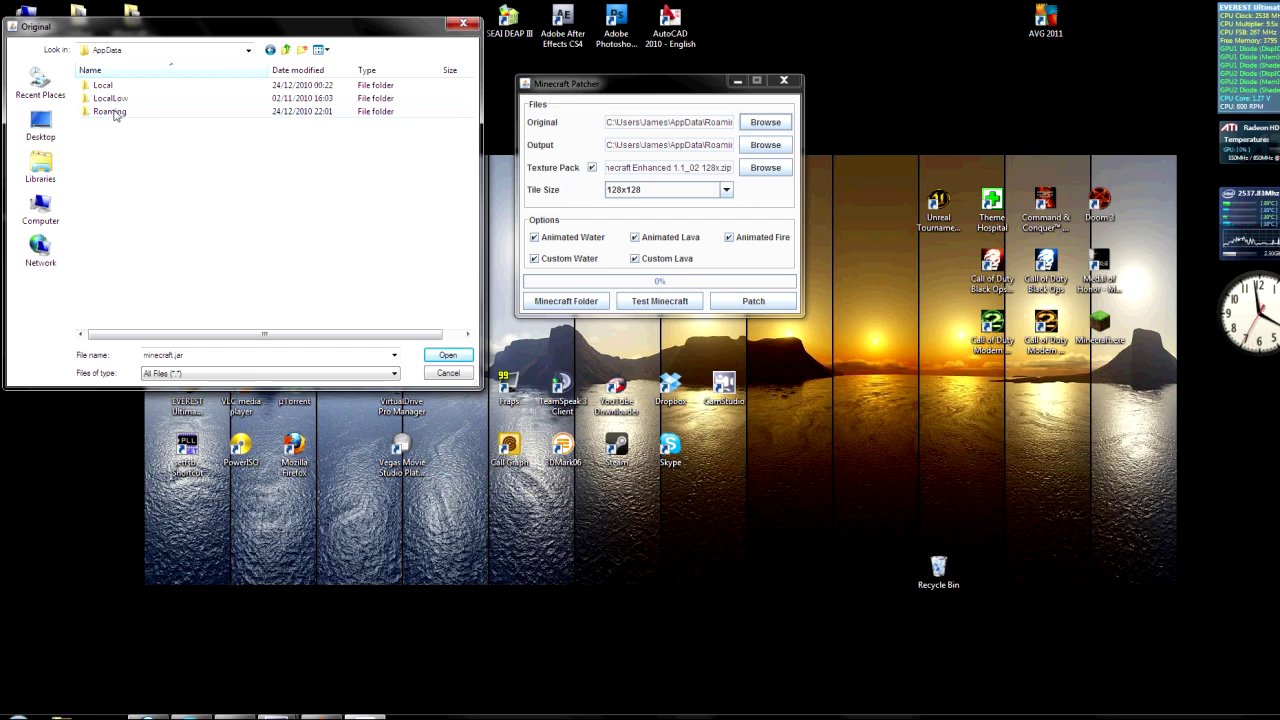
{"action": "left_click", "coordinate": [114, 113]}
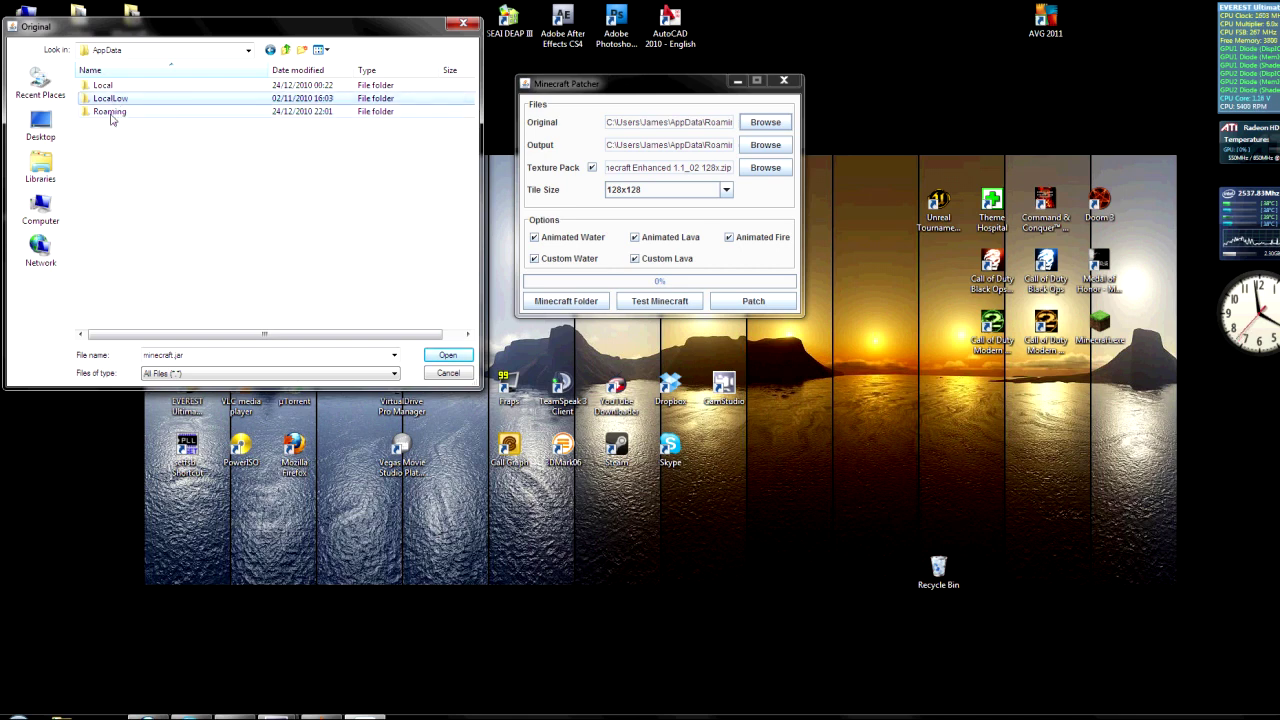
{"action": "double_click", "coordinate": [114, 112]}
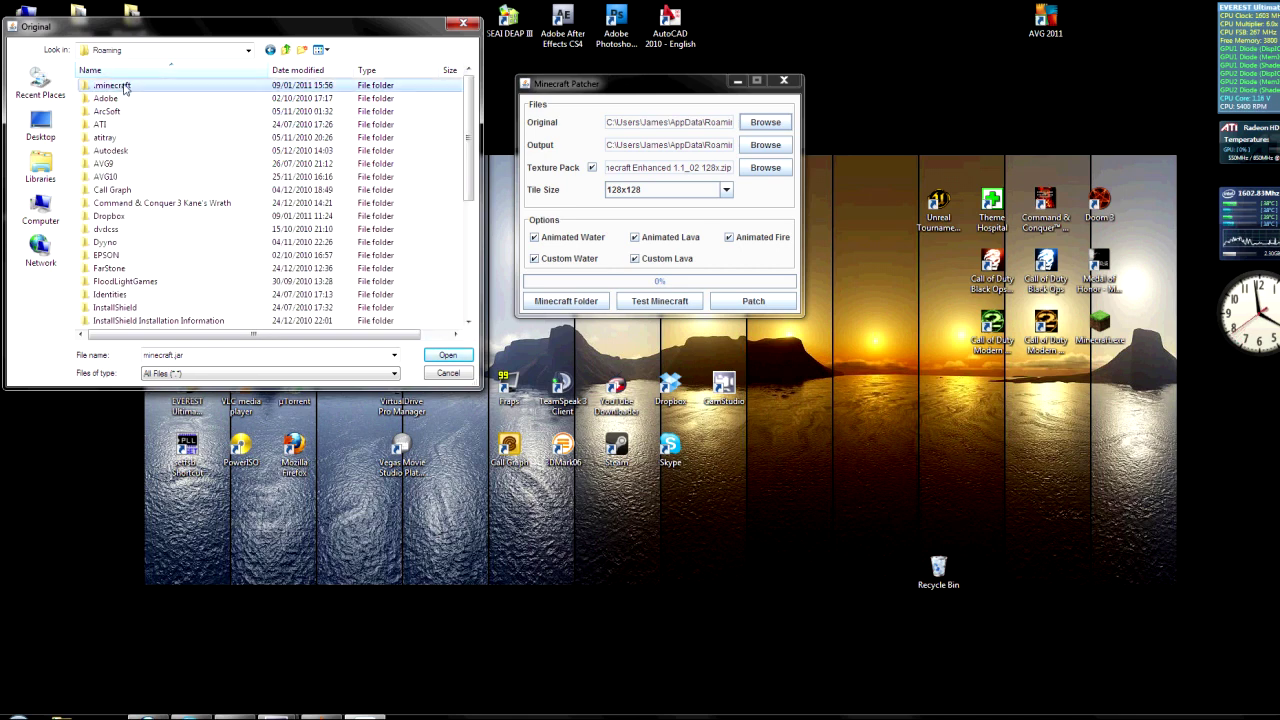
{"action": "double_click", "coordinate": [123, 87]}
{"action": "double_click", "coordinate": [124, 87]}
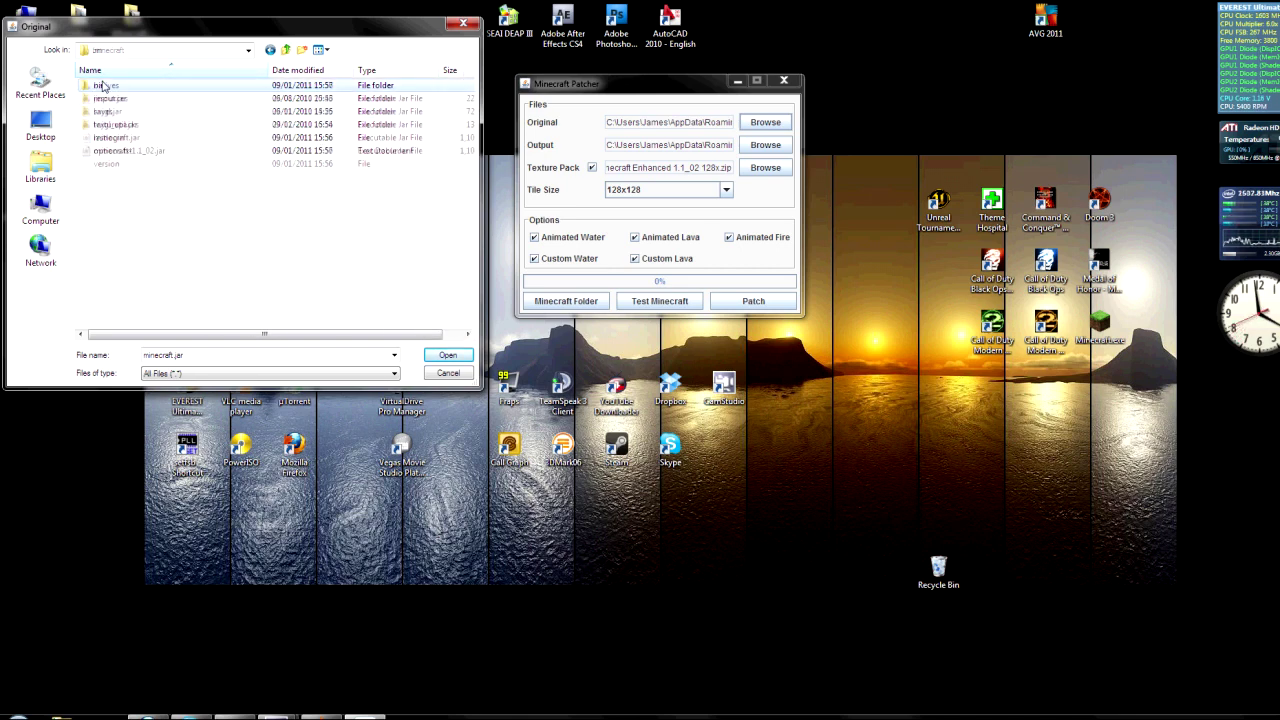
{"action": "left_click", "coordinate": [130, 137]}
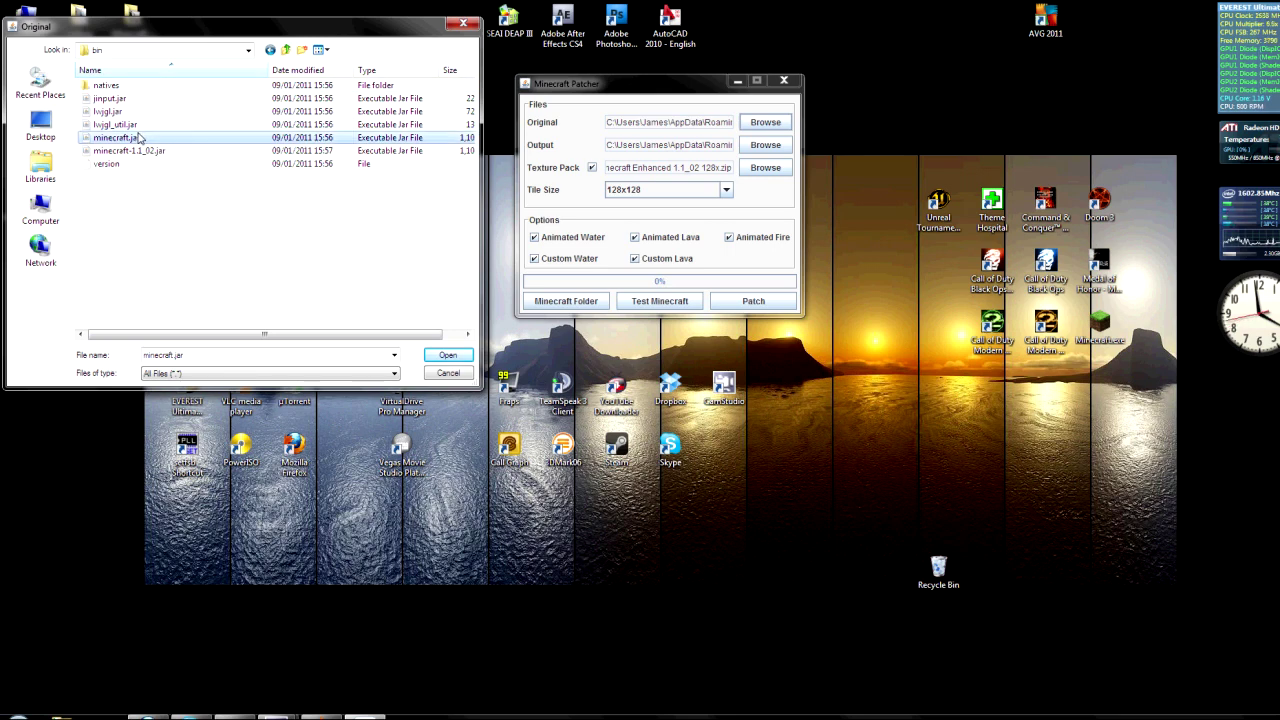
{"action": "left_click", "coordinate": [447, 356]}
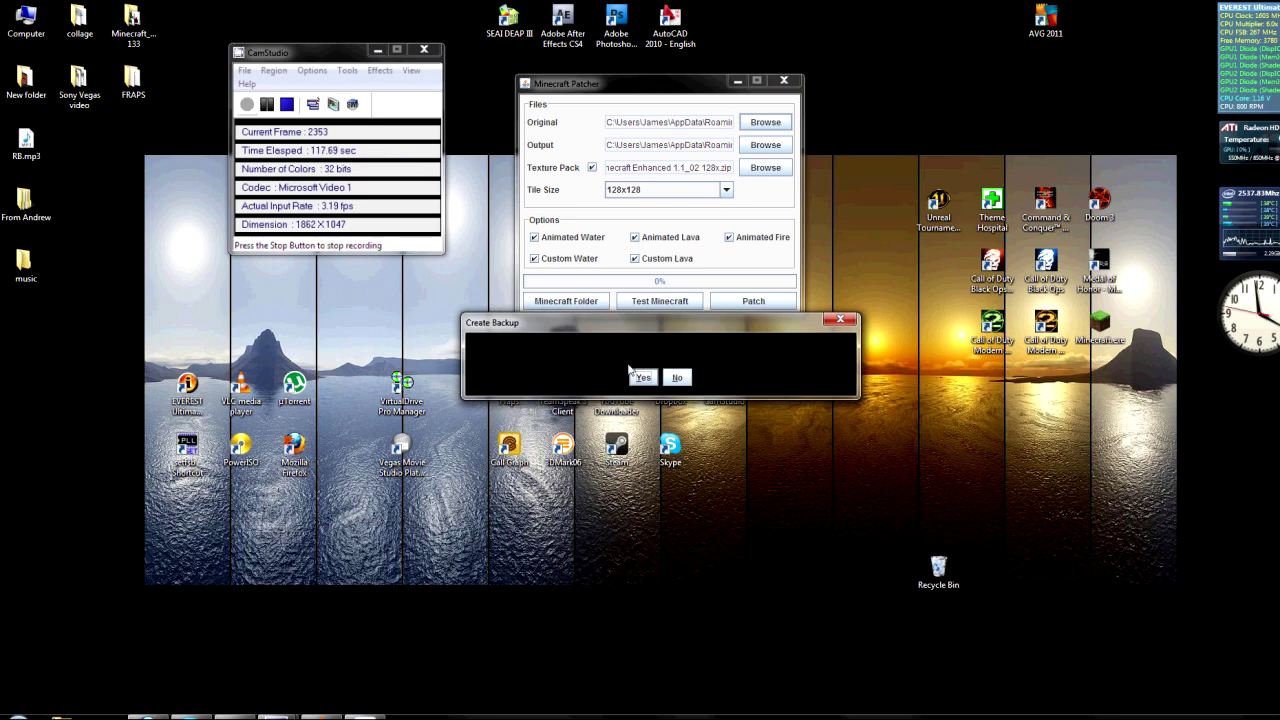
Back up minecraft.jar, patch it with the 128x128 pack, and close the success log.
{"action": "left_click", "coordinate": [633, 374]}
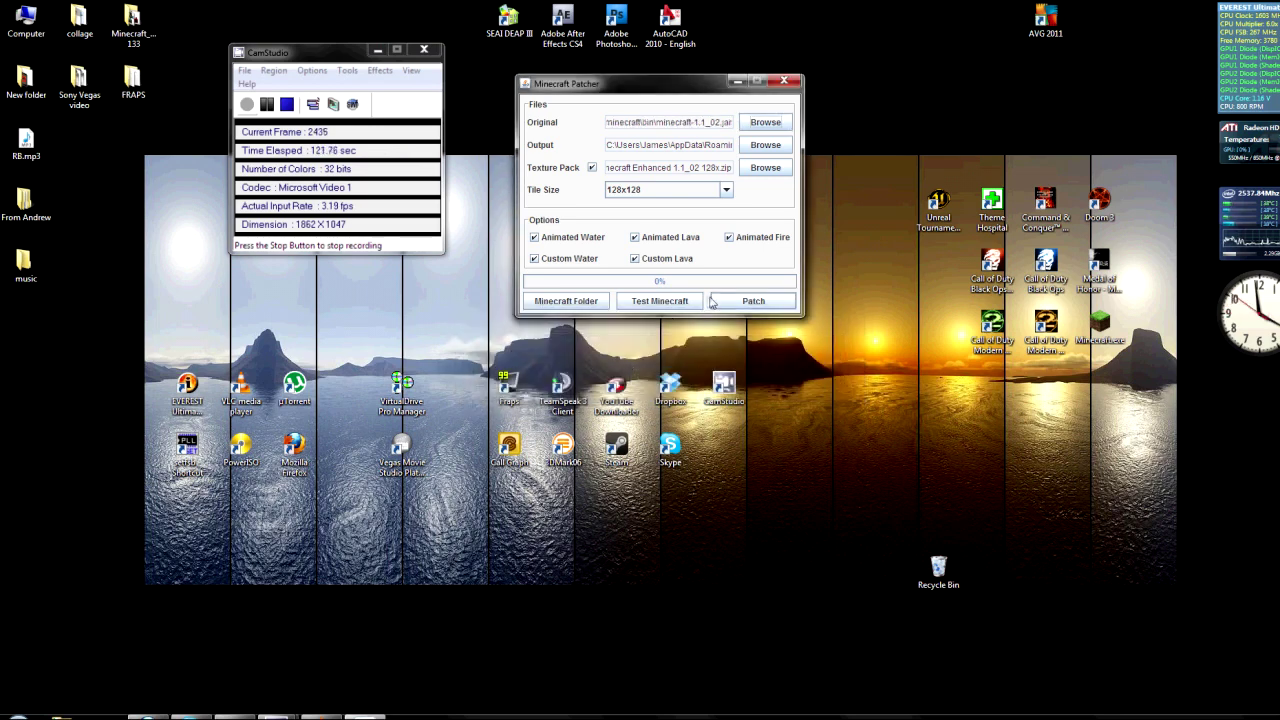
{"action": "left_click", "coordinate": [745, 299]}
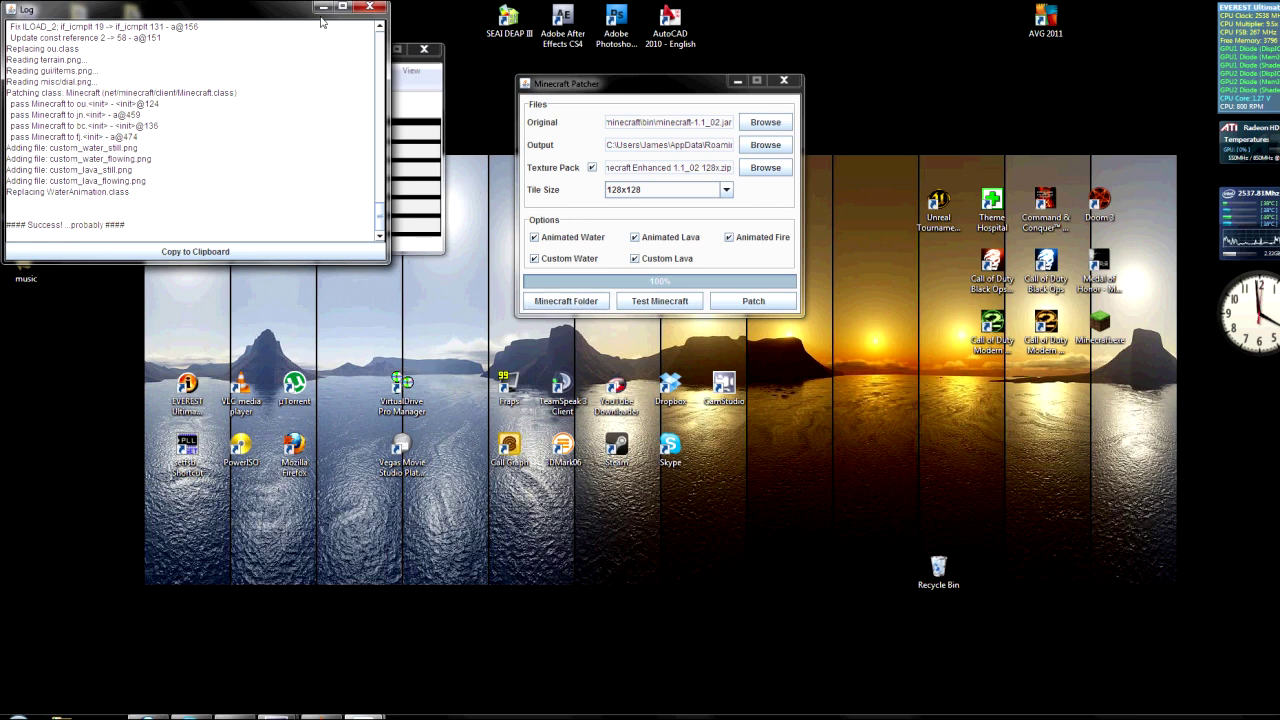
{"action": "left_click", "coordinate": [370, 8]}
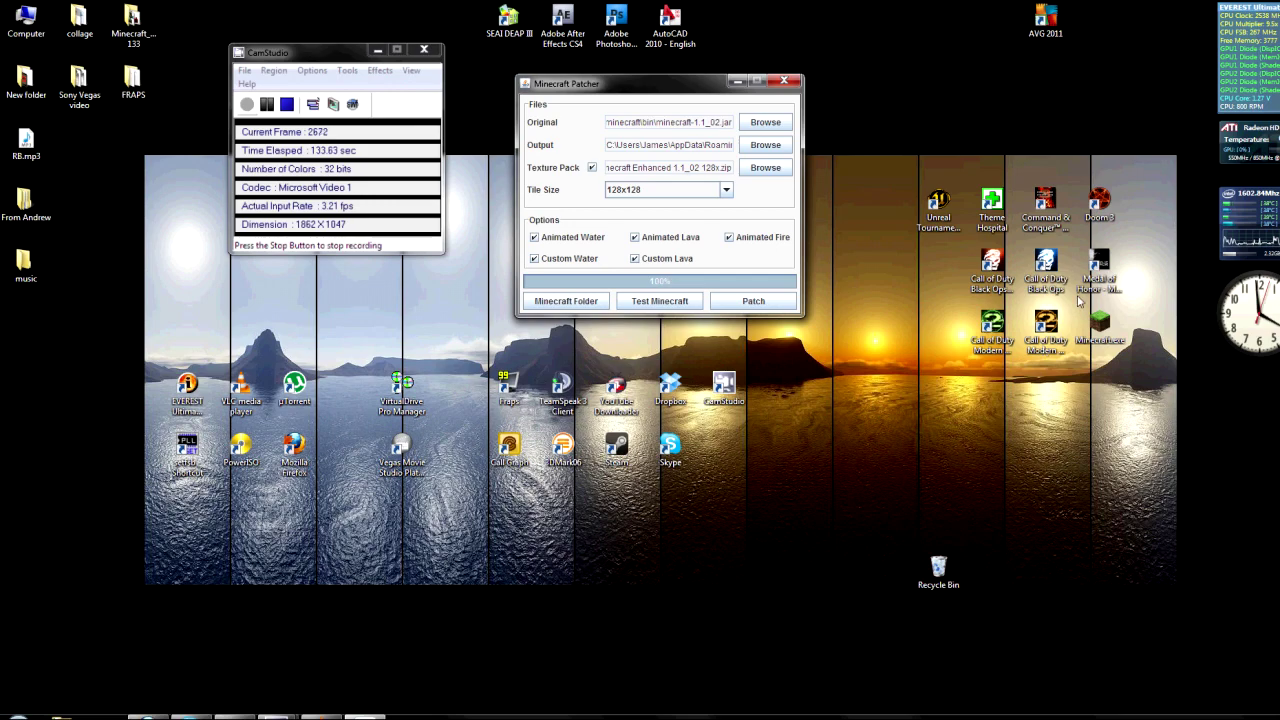
Launch and log in to the patched Minecraft, arranging the game and patcher windows.
{"action": "double_click", "coordinate": [1098, 322]}
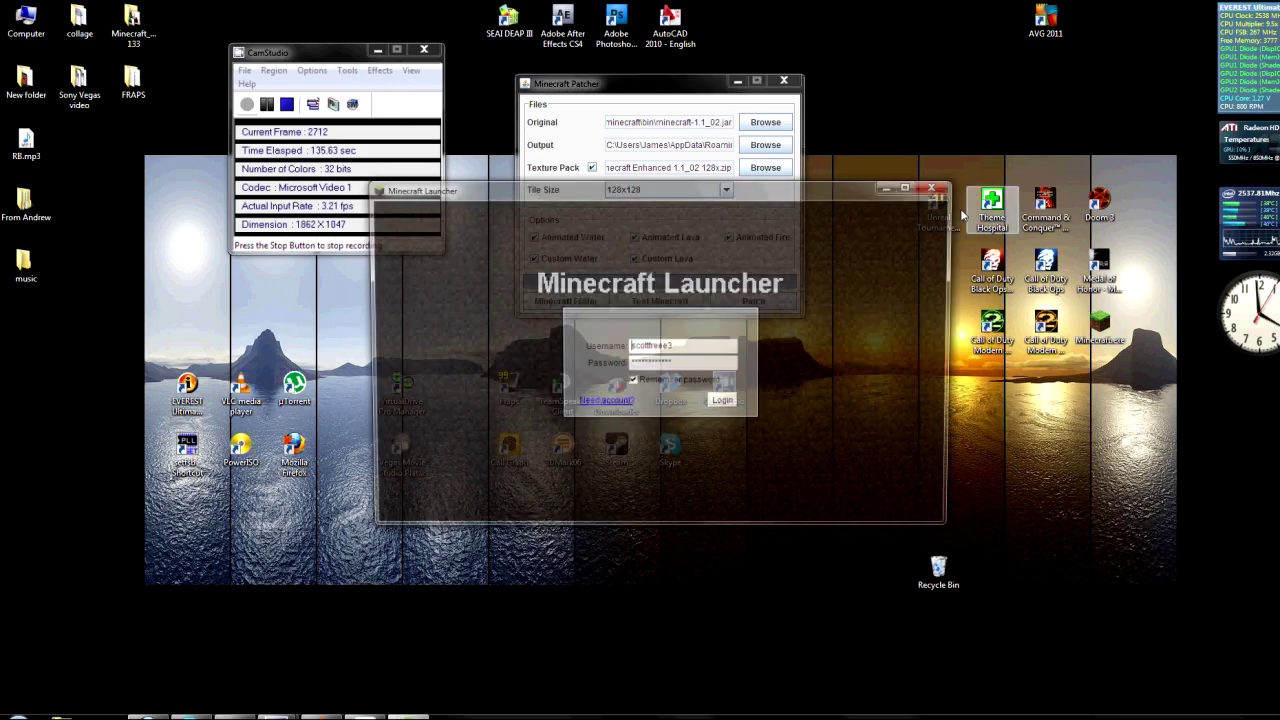
{"action": "left_click", "coordinate": [726, 404]}
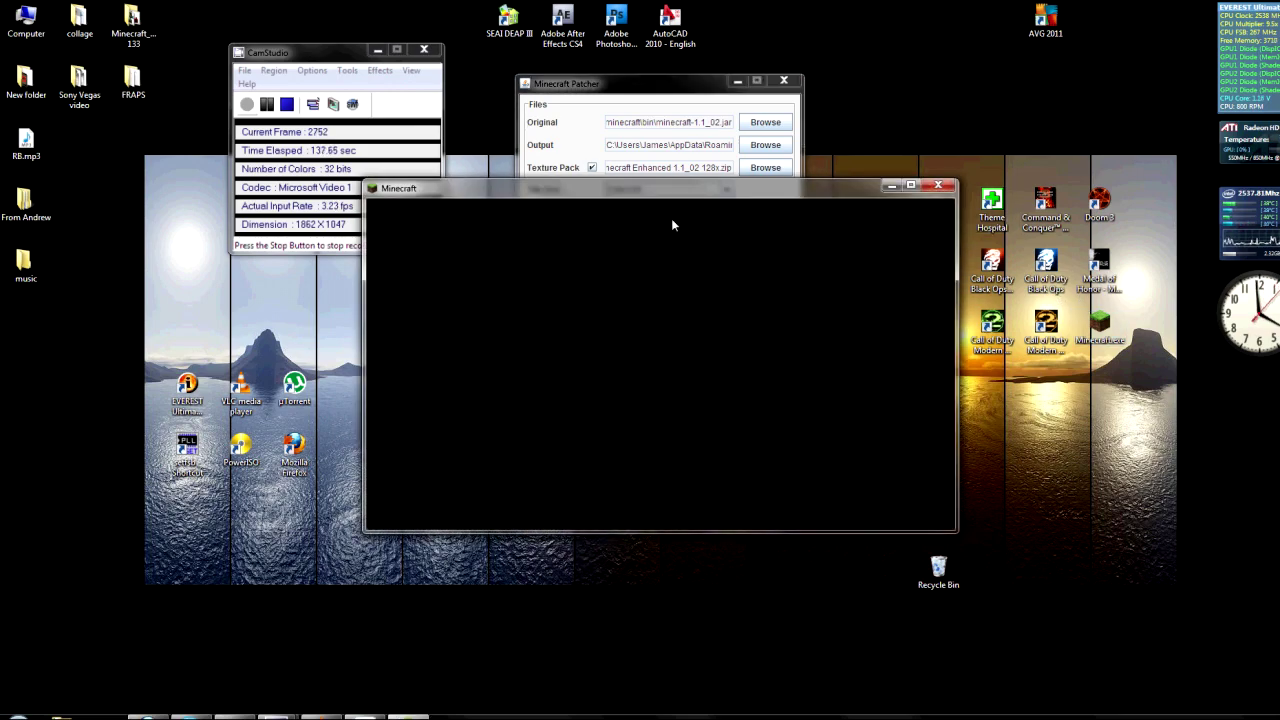
{"action": "mouse_move", "coordinate": [658, 189]}
{"action": "left_mouse_down"}
{"action": "mouse_move", "coordinate": [823, 175]}
{"action": "mouse_move", "coordinate": [988, 67]}
{"action": "left_mouse_up"}
{"action": "mouse_move", "coordinate": [624, 87]}
{"action": "left_mouse_down"}
{"action": "mouse_move", "coordinate": [536, 256]}
{"action": "mouse_move", "coordinate": [392, 310]}
{"action": "mouse_move", "coordinate": [401, 327]}
{"action": "left_mouse_up"}
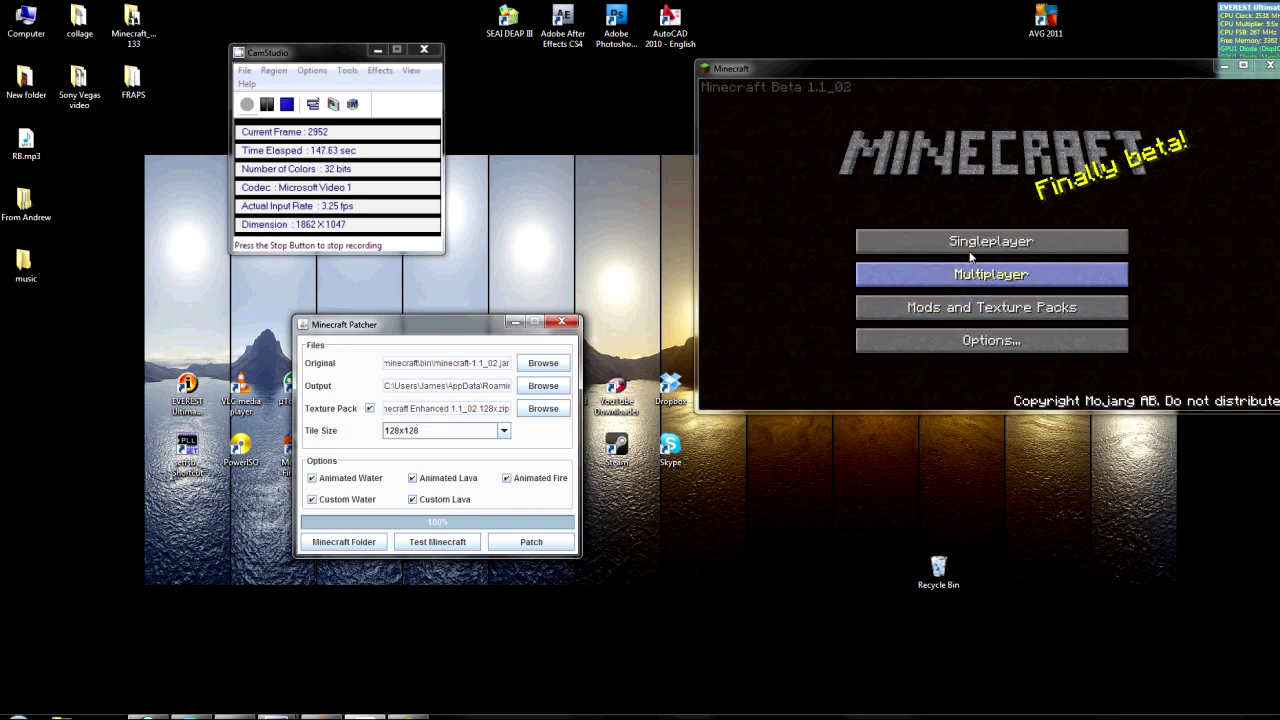
Load World 2 to inspect the new textures, then save and quit to title.
{"action": "left_click", "coordinate": [970, 248]}
{"action": "left_click", "coordinate": [955, 179]}
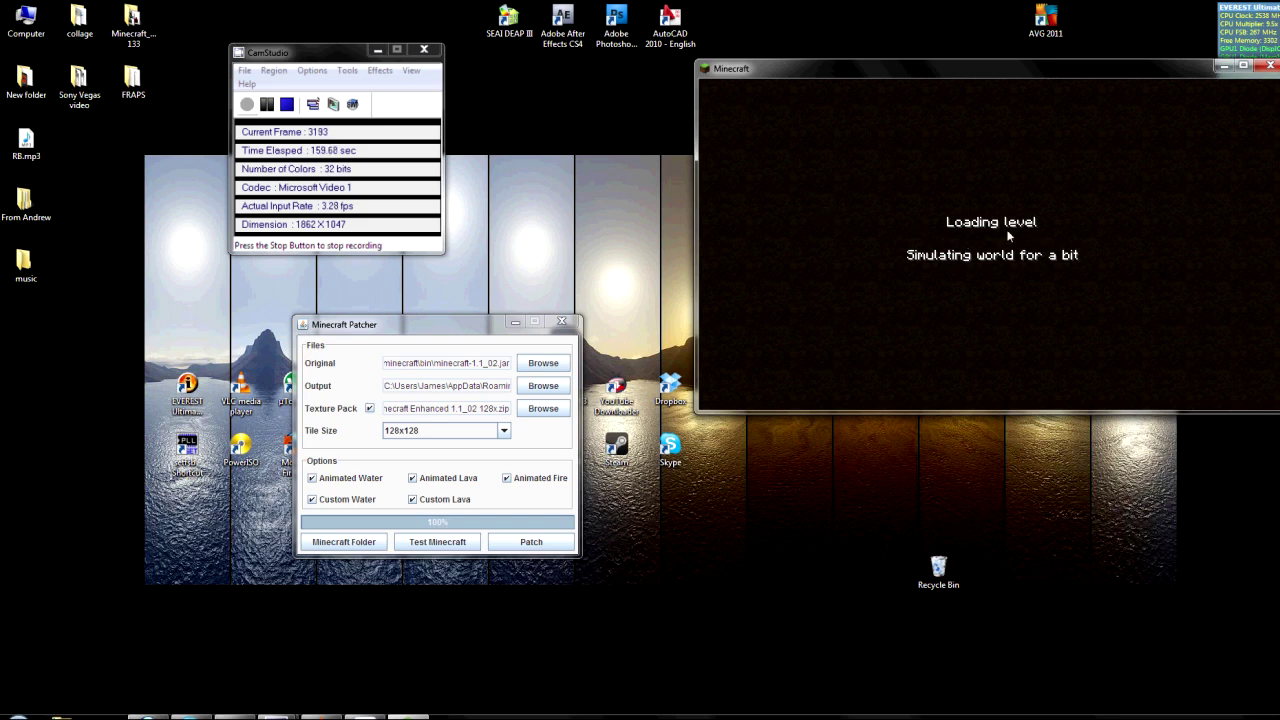
{"action": "left_click", "coordinate": [962, 236]}
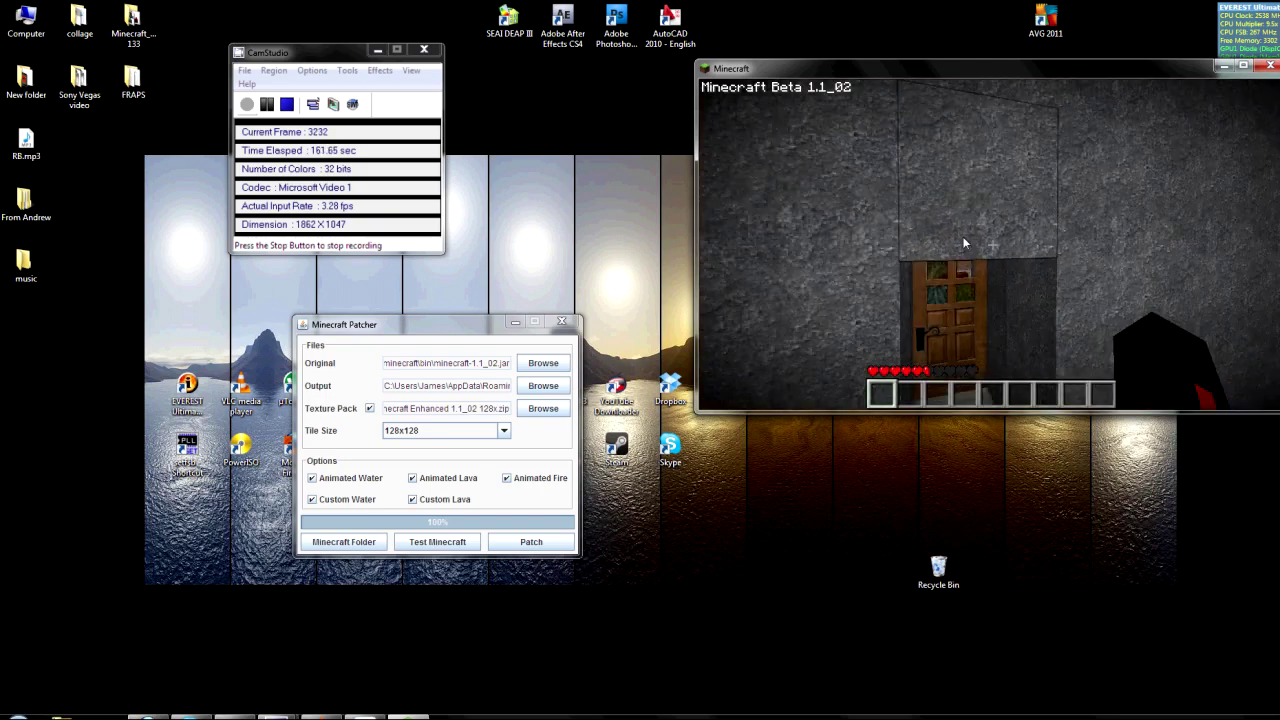
{"action": "mouse_move", "coordinate": [969, 235]}
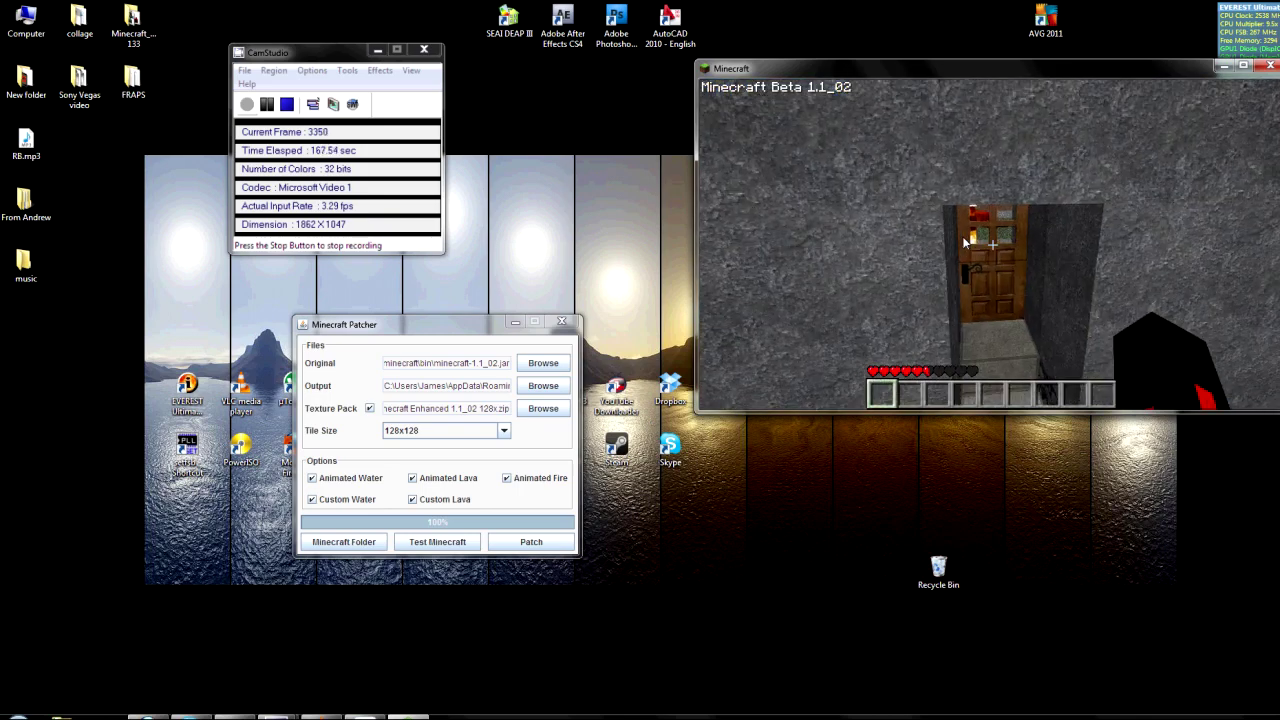
{"action": "key", "text": "Escape"}
{"action": "left_click", "coordinate": [981, 240]}
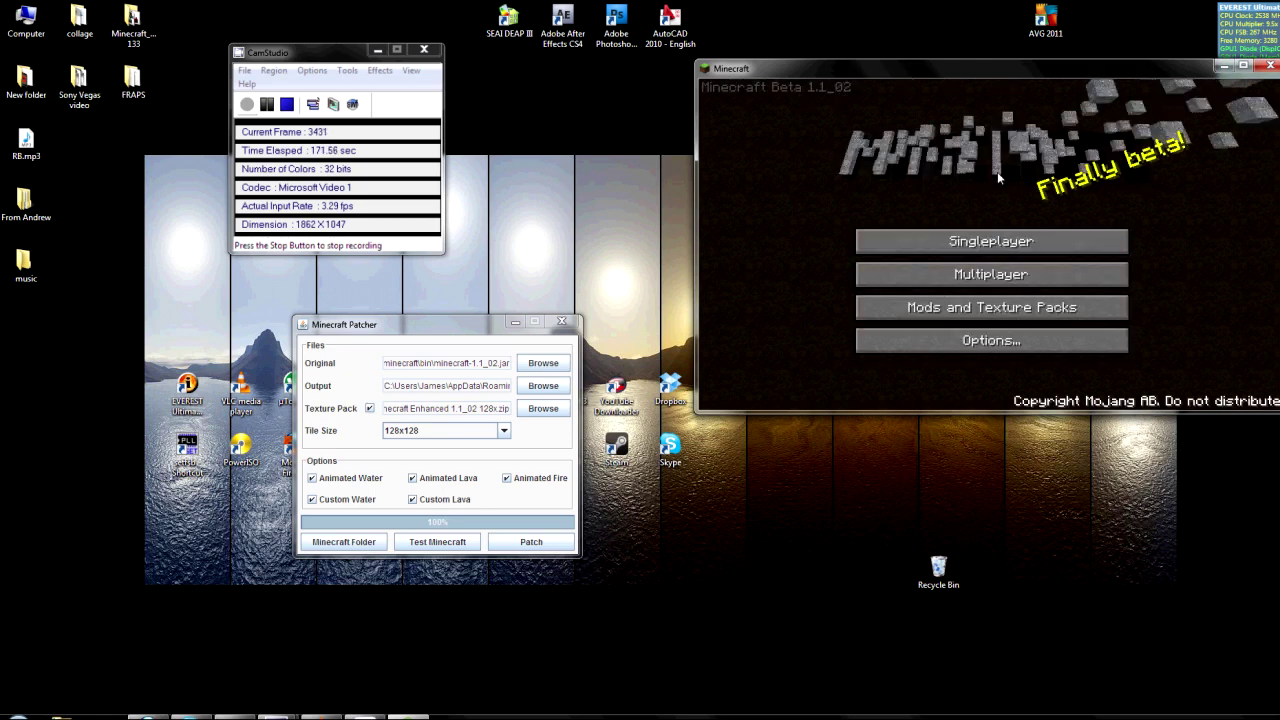
Confirm Mods and Texture Packs lists only Default, then close the Minecraft window.
{"action": "left_click", "coordinate": [903, 297]}
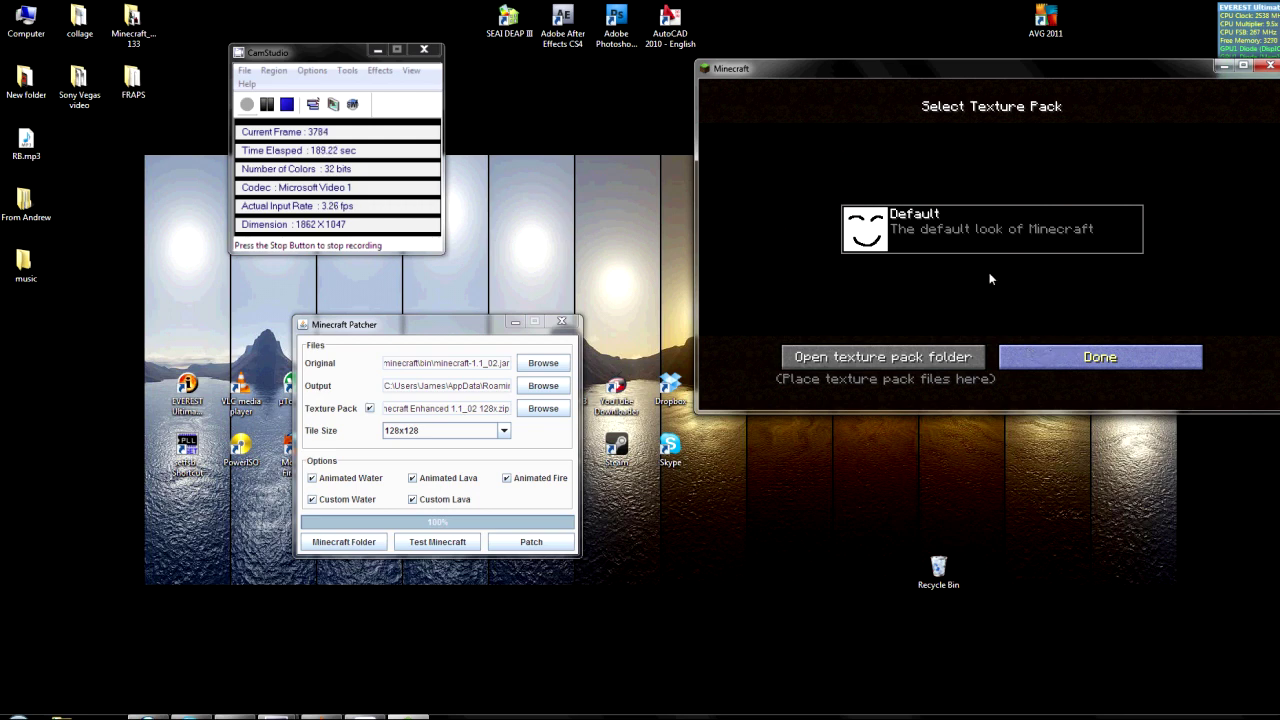
{"action": "left_click", "coordinate": [1100, 357]}
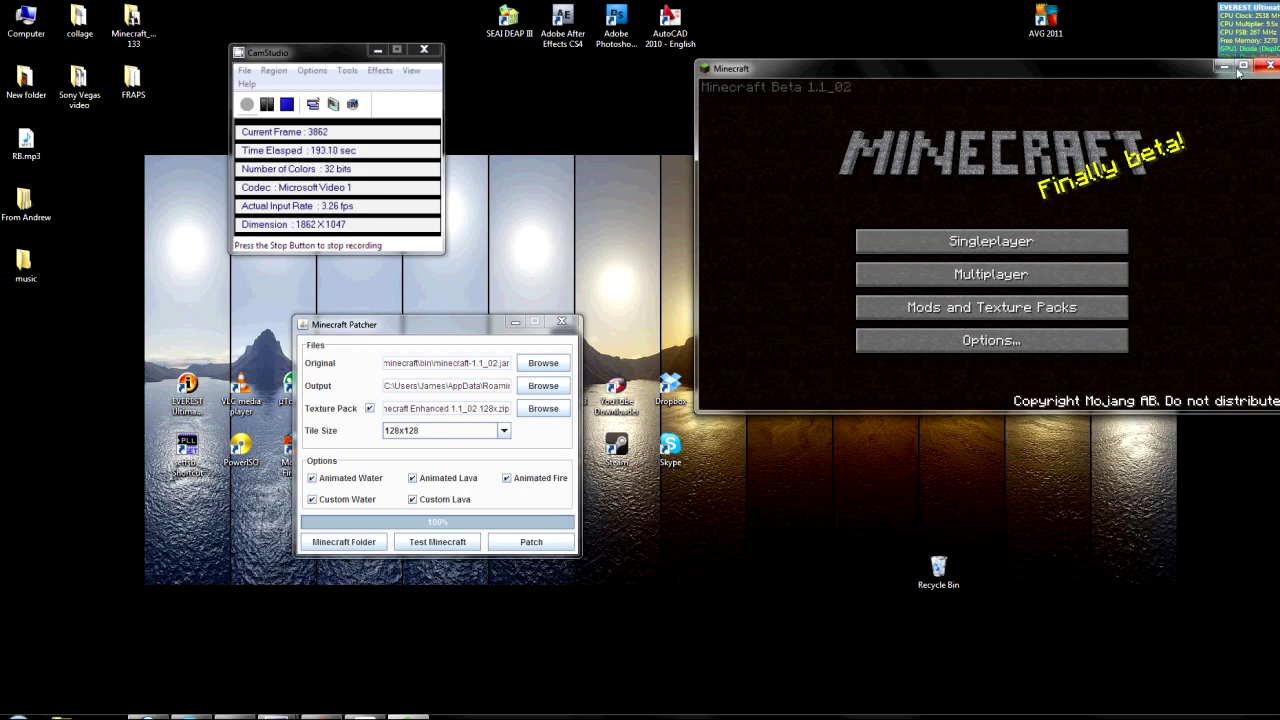
{"action": "left_click", "coordinate": [1270, 66]}
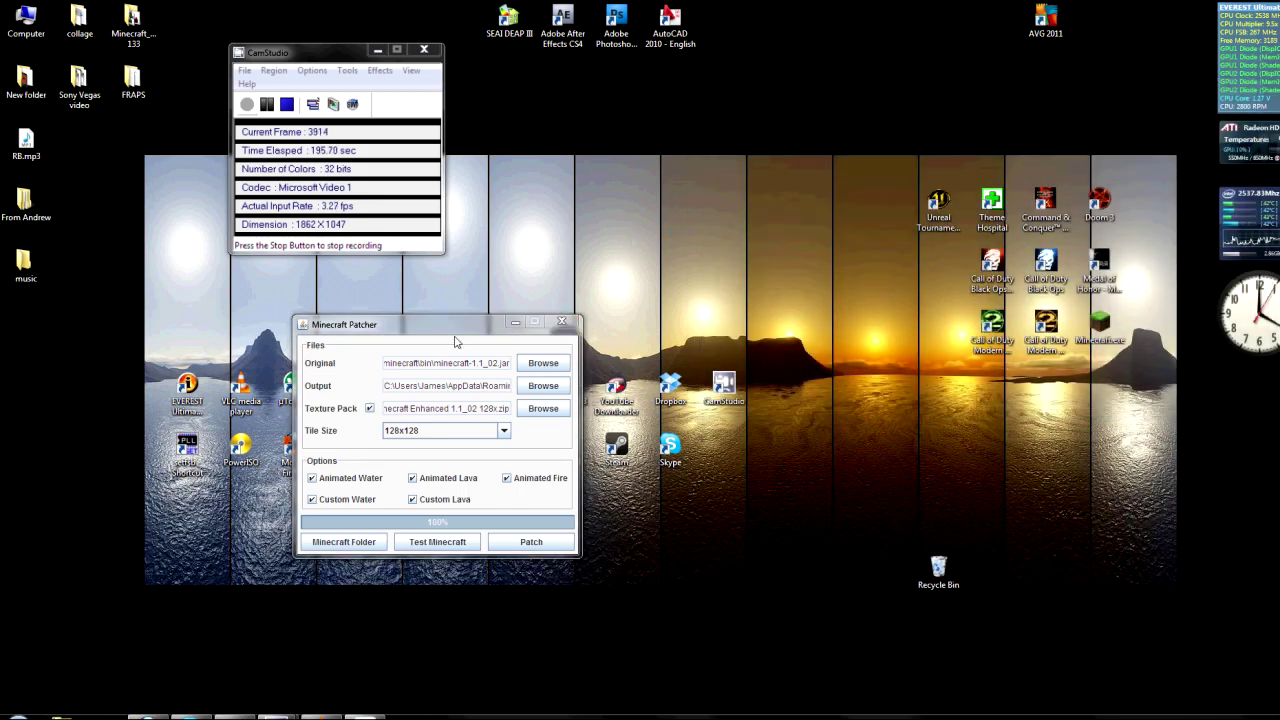
Search %appdata% from the Start menu to open the AppData Roaming folder.
{"action": "mouse_move", "coordinate": [437, 324]}
{"action": "left_mouse_down"}
{"action": "mouse_move", "coordinate": [650, 149]}
{"action": "mouse_move", "coordinate": [689, 148]}
{"action": "left_mouse_up"}
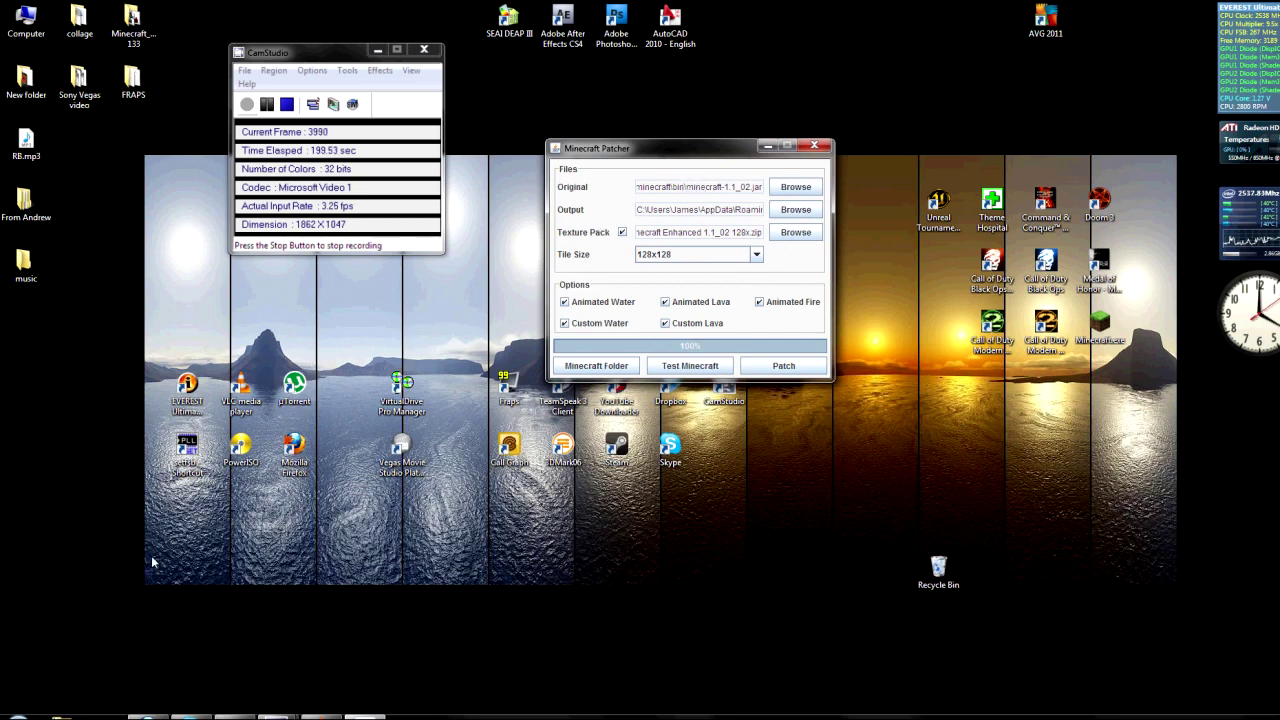
{"action": "left_click", "coordinate": [22, 712]}
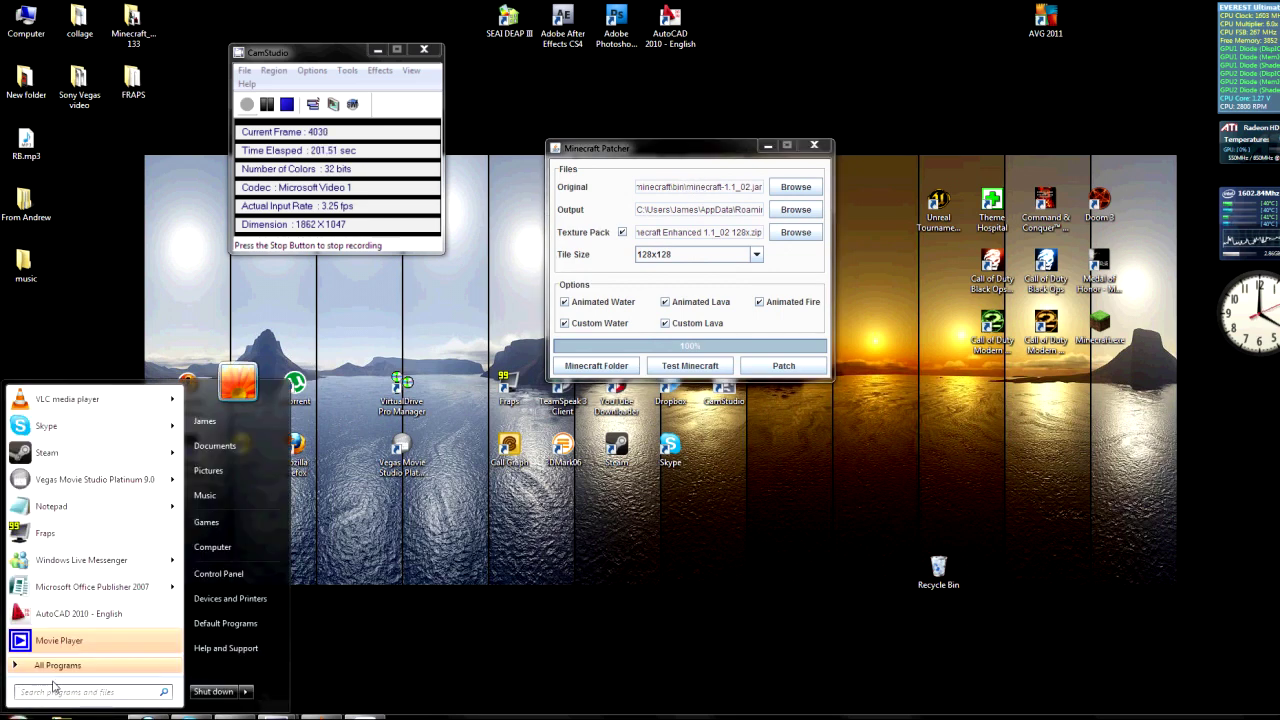
{"action": "type", "text": "%"}
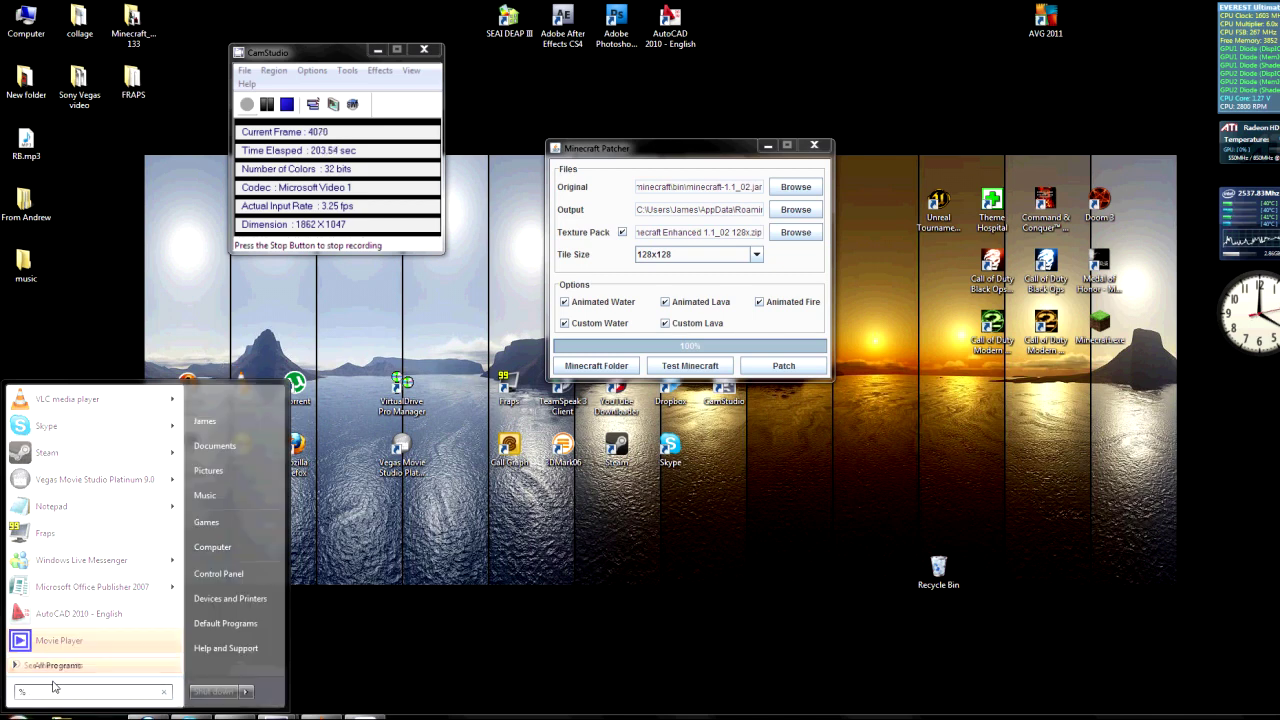
{"action": "type", "text": "%appdata"}
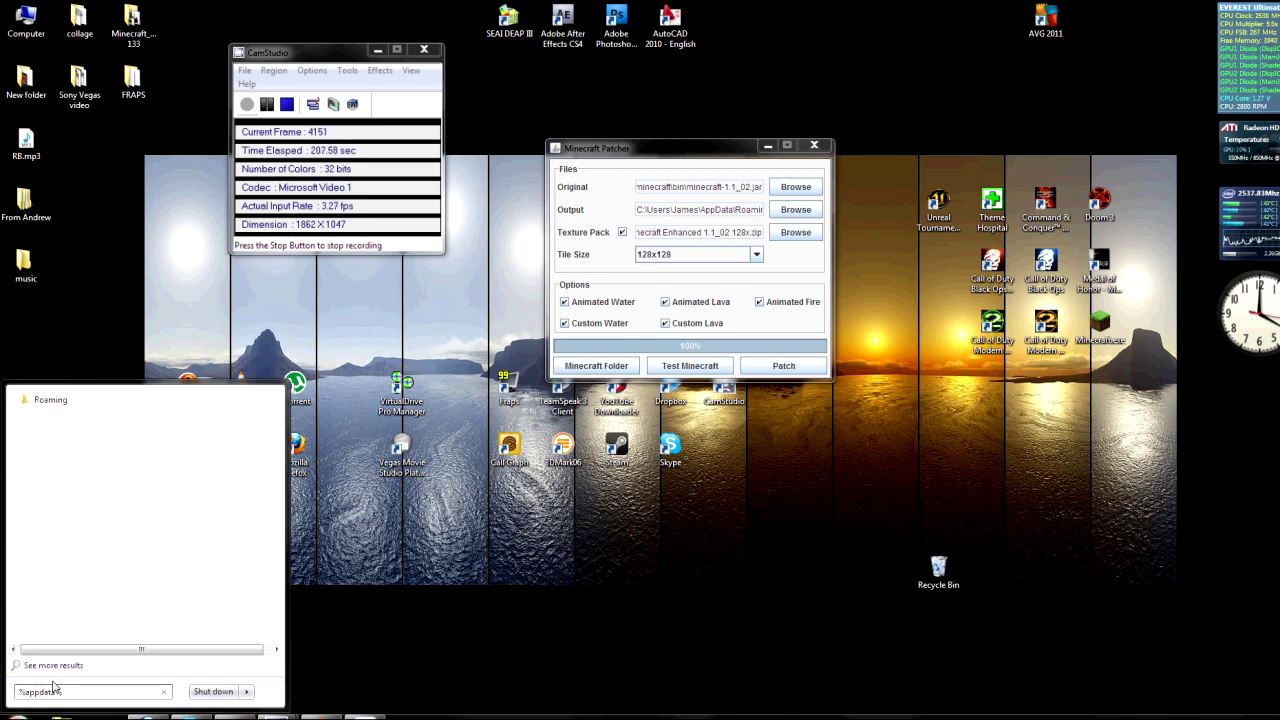
{"action": "key", "text": "Return"}
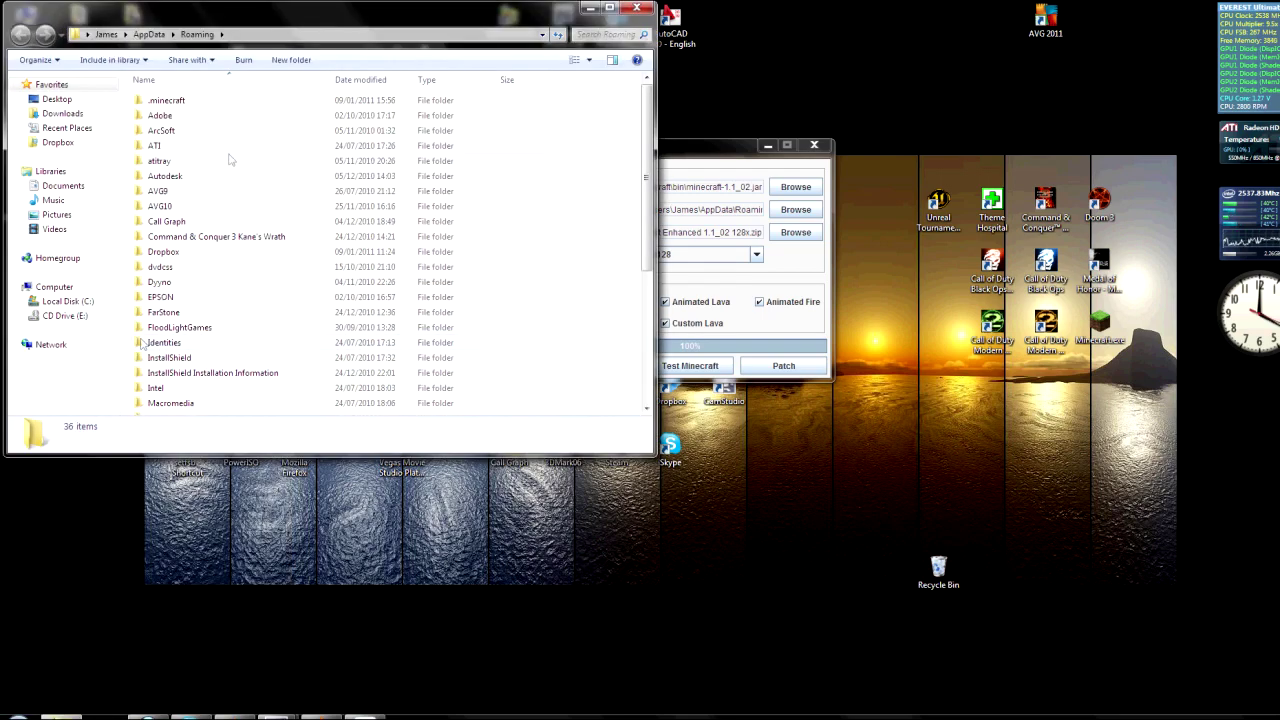
Delete the bin folder inside .minecraft.
{"action": "double_click", "coordinate": [169, 100]}
{"action": "left_click", "coordinate": [183, 103]}
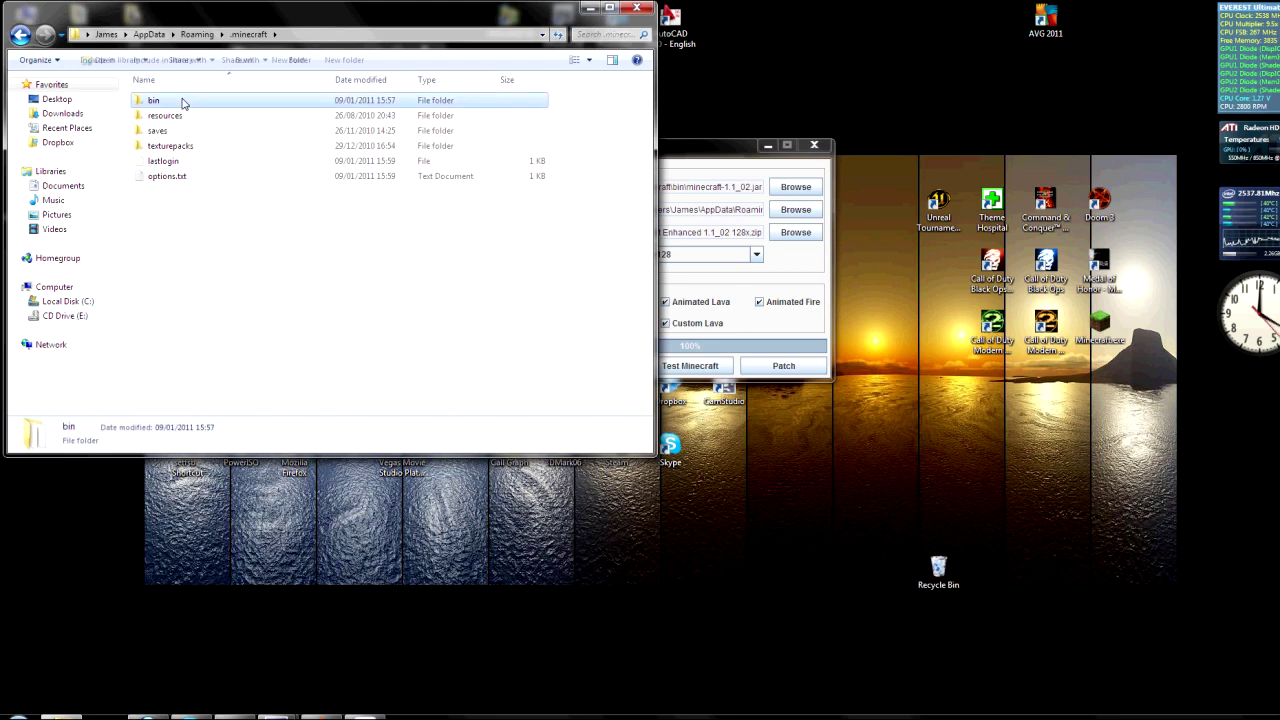
{"action": "key", "text": "Delete"}
{"action": "key", "text": "Return"}
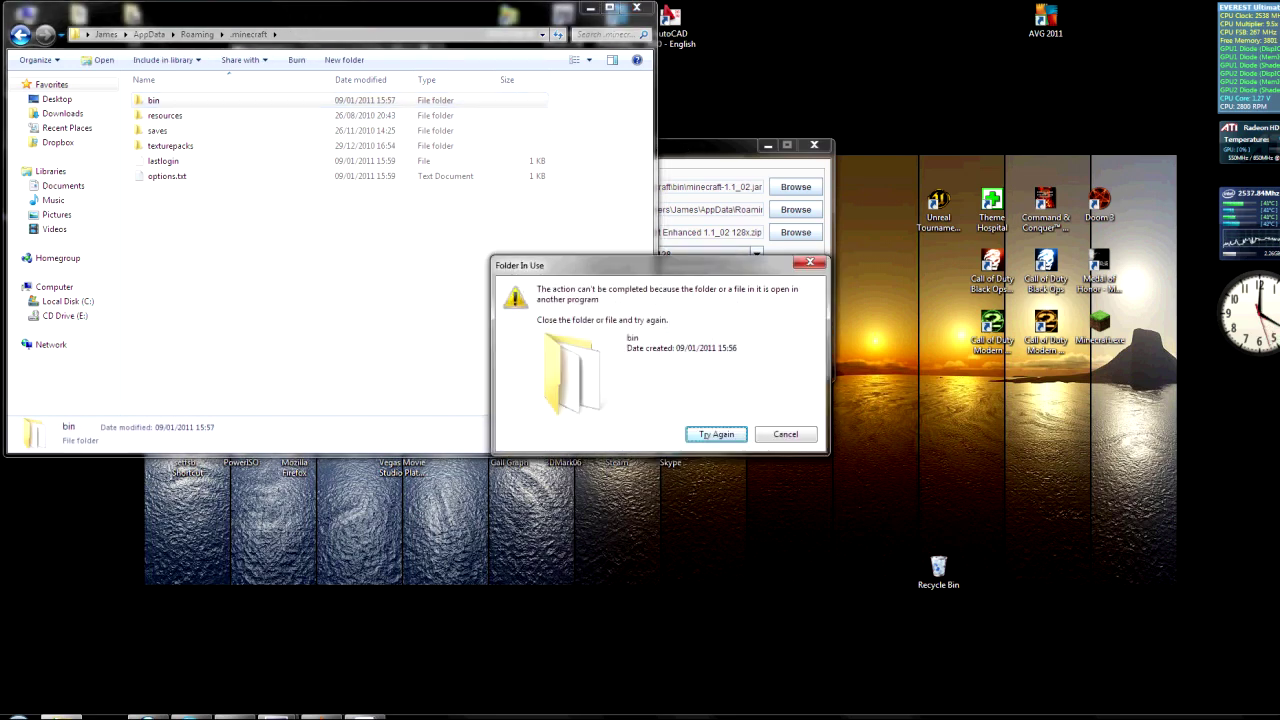
Close Minecraft Patcher so the bin deletion succeeds on retry, then relaunch Minecraft.
{"action": "left_click", "coordinate": [358, 714]}
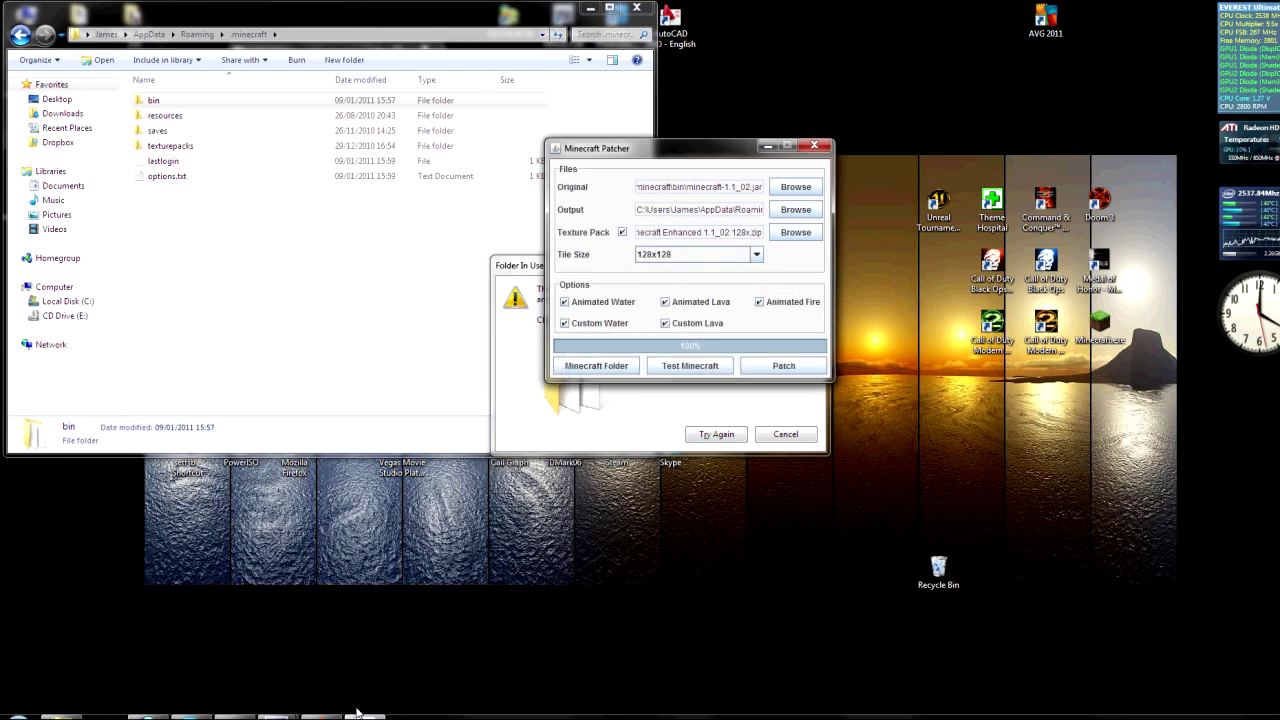
{"action": "left_click", "coordinate": [814, 148]}
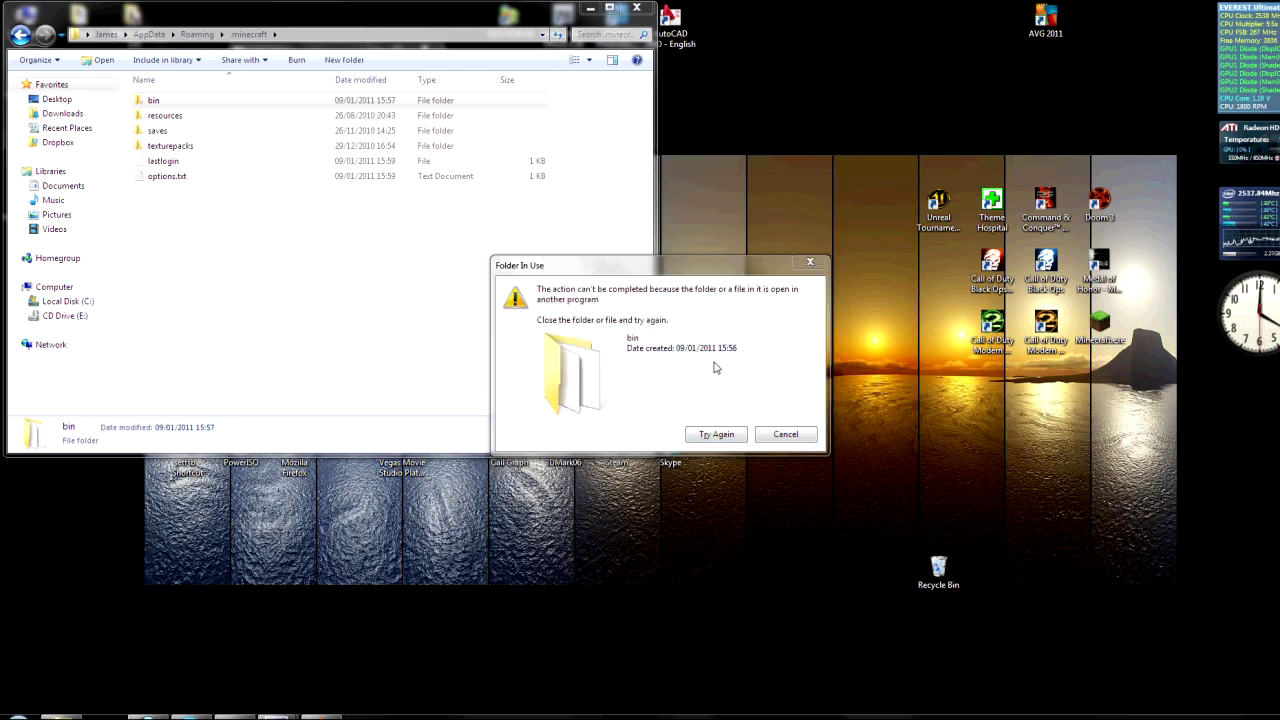
{"action": "left_click", "coordinate": [694, 430]}
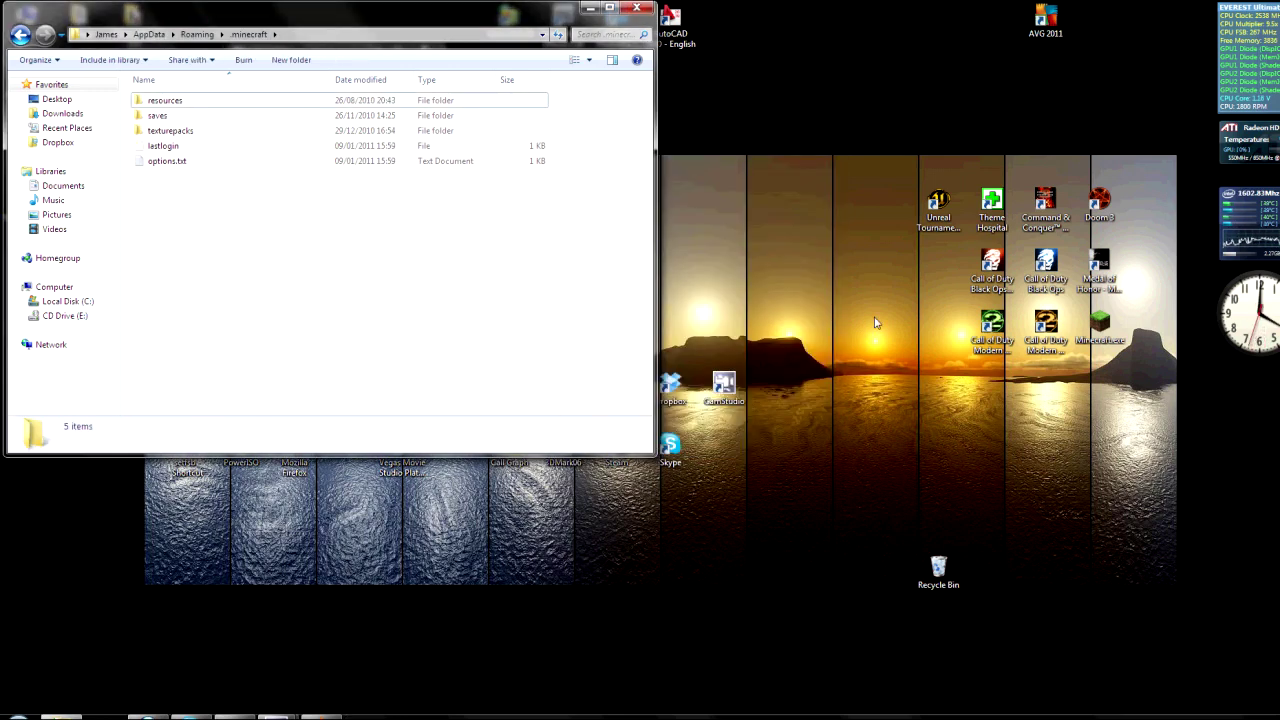
{"action": "left_click", "coordinate": [1080, 321]}
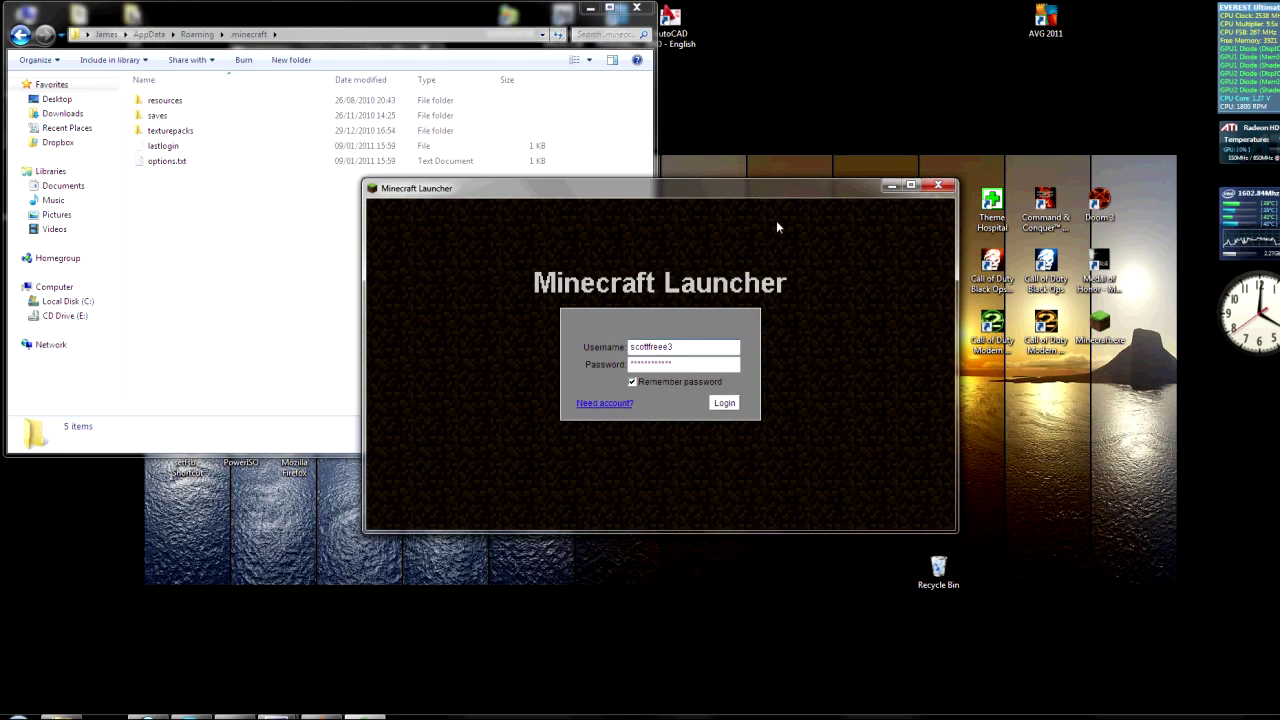
Log in so the launcher re-downloads the game, then open the singleplayer world list.
{"action": "left_click_drag", "start_coordinate": [762, 192], "coordinate": [1031, 71]}
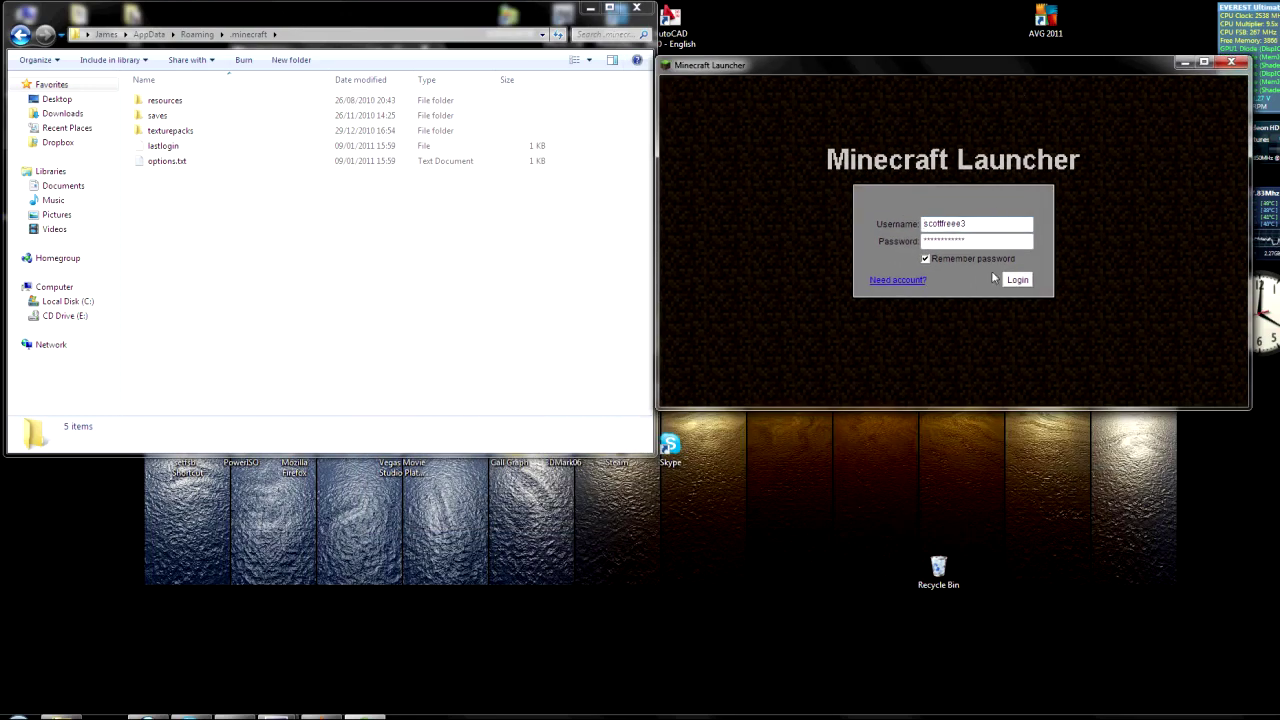
{"action": "key", "text": "Return"}
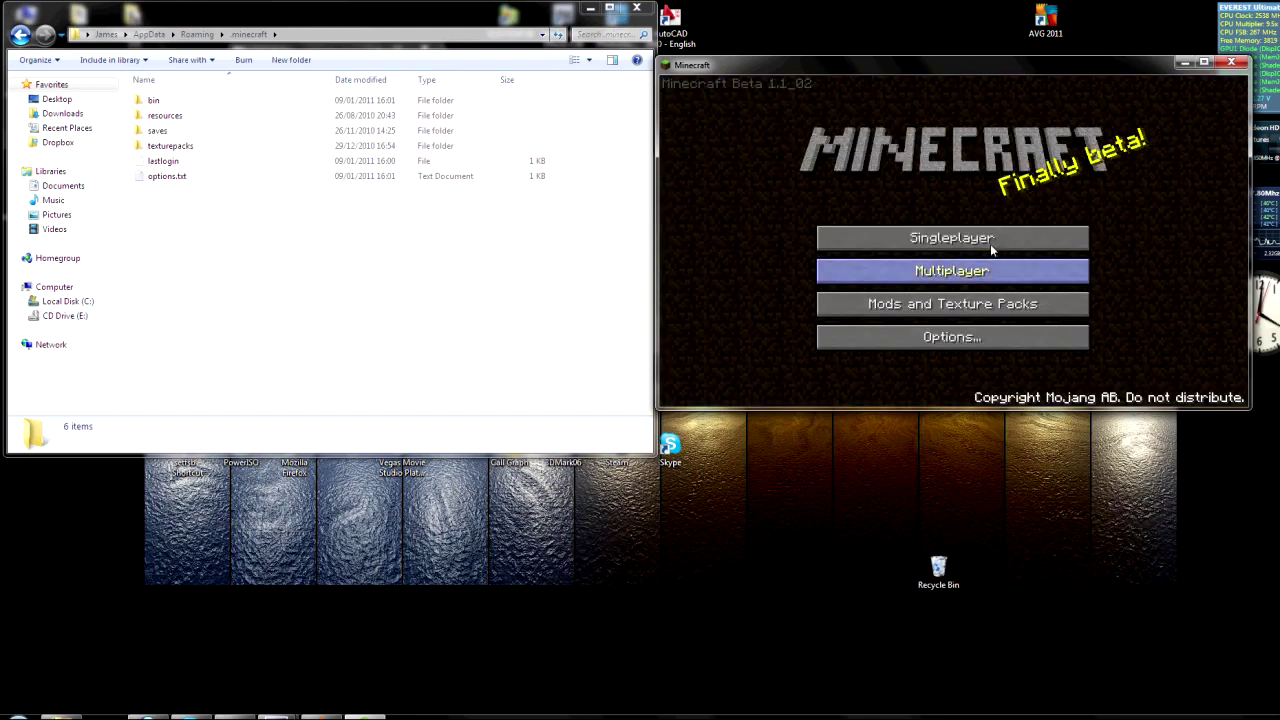
{"action": "left_click", "coordinate": [988, 241]}
Load World 1, then save it and quit back to the title screen.
{"action": "left_click", "coordinate": [952, 144]}
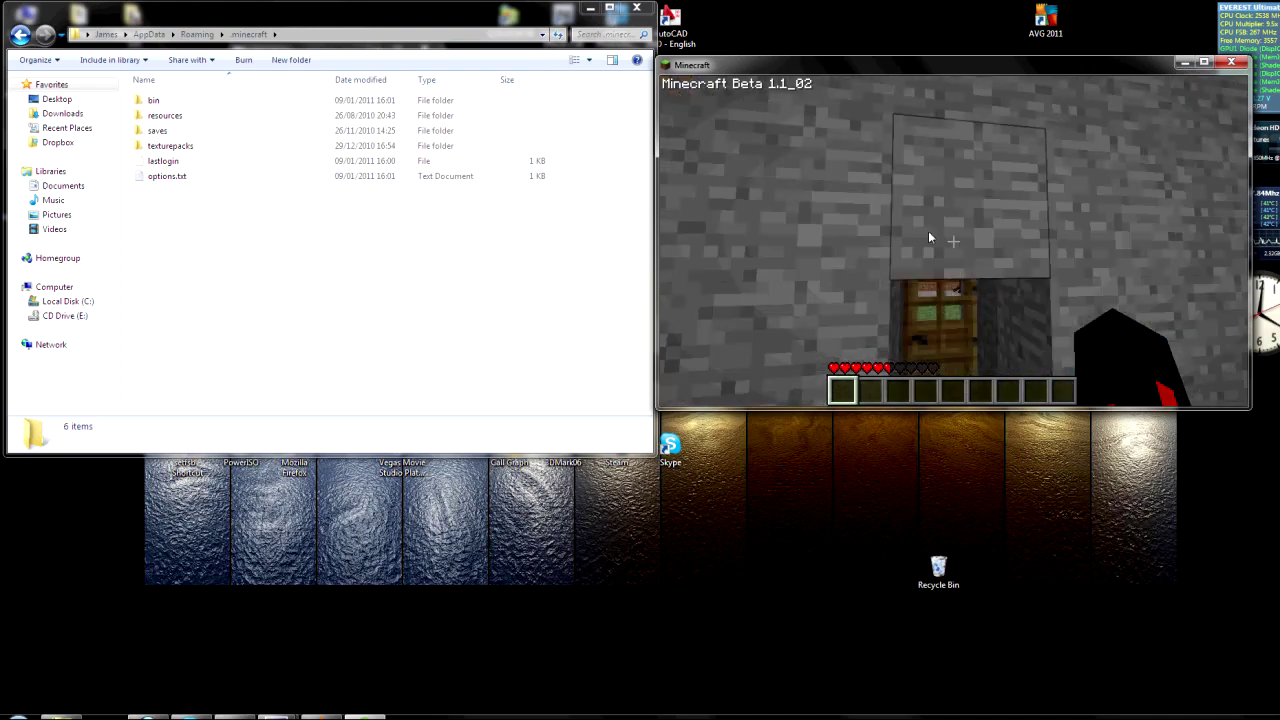
{"action": "key", "text": "Escape"}
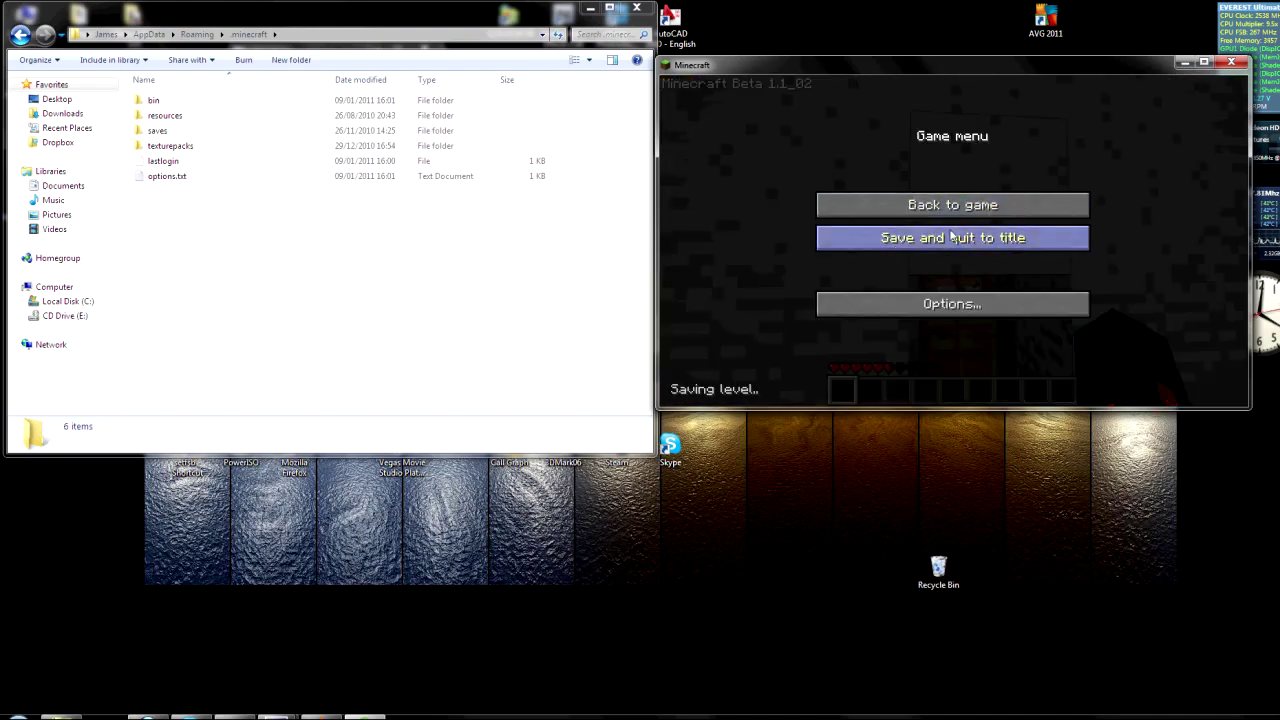
{"action": "left_click", "coordinate": [952, 237]}
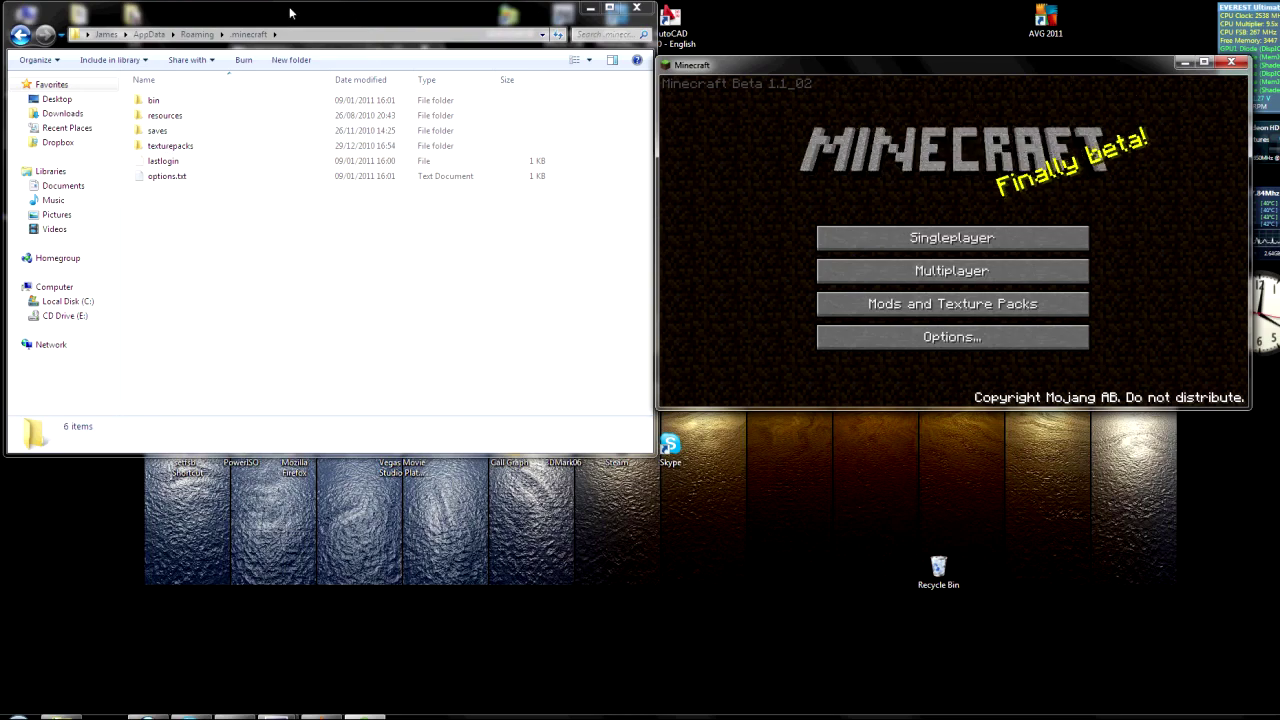
Open .minecraft\texturepacks and Minecraft_mod 133\Texture patches in side-by-side windows.
{"action": "mouse_move", "coordinate": [290, 13]}
{"action": "left_mouse_down"}
{"action": "mouse_move", "coordinate": [554, 128]}
{"action": "mouse_move", "coordinate": [625, 209]}
{"action": "mouse_move", "coordinate": [680, 236]}
{"action": "left_mouse_up"}
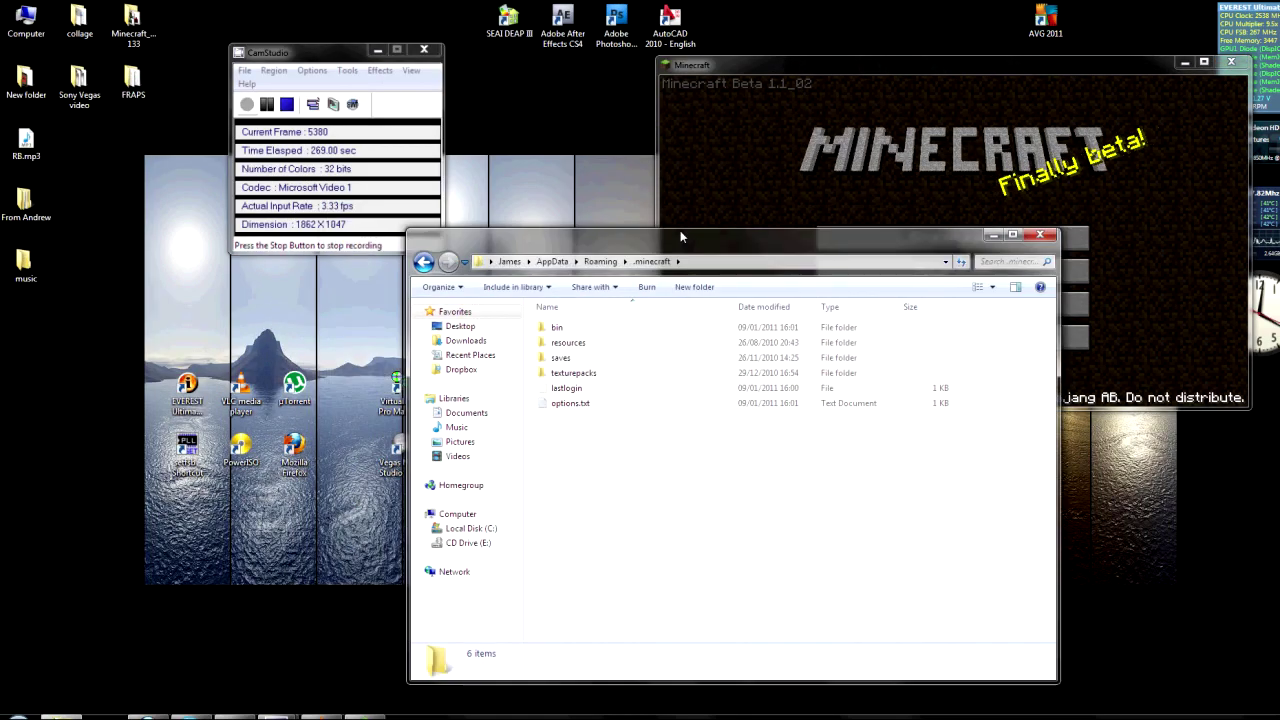
{"action": "double_click", "coordinate": [585, 375]}
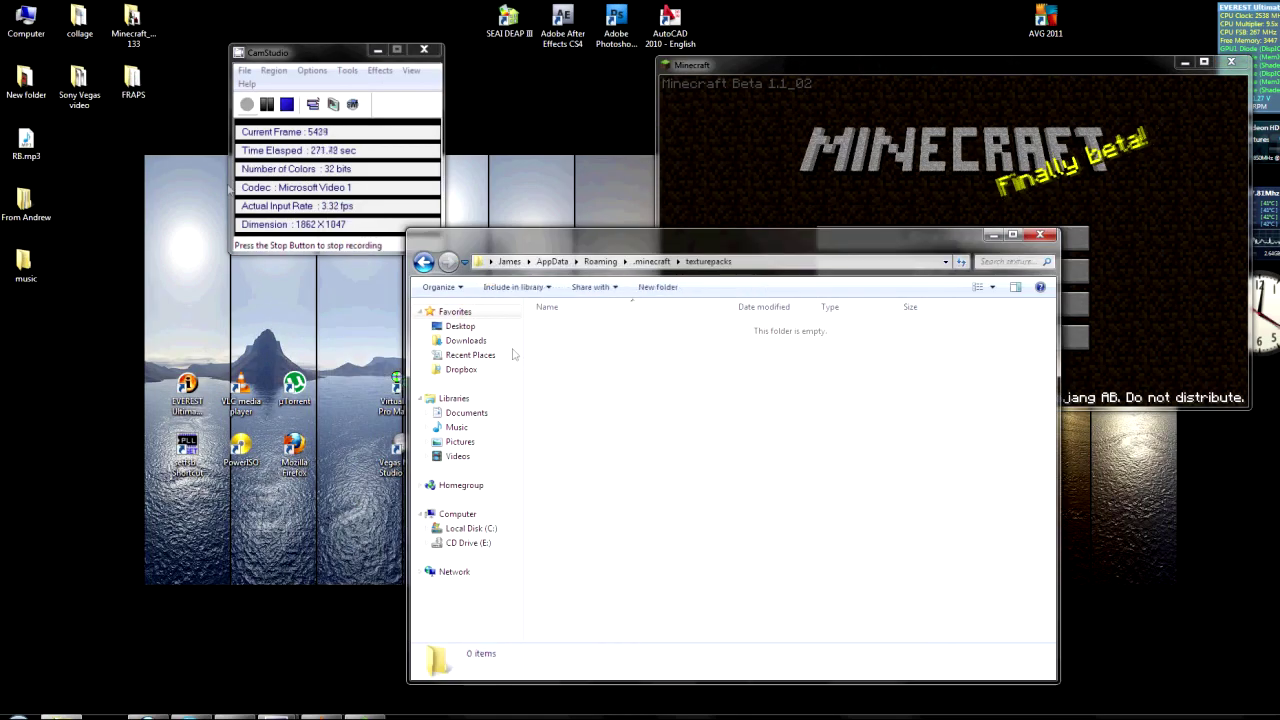
{"action": "double_click", "coordinate": [132, 25]}
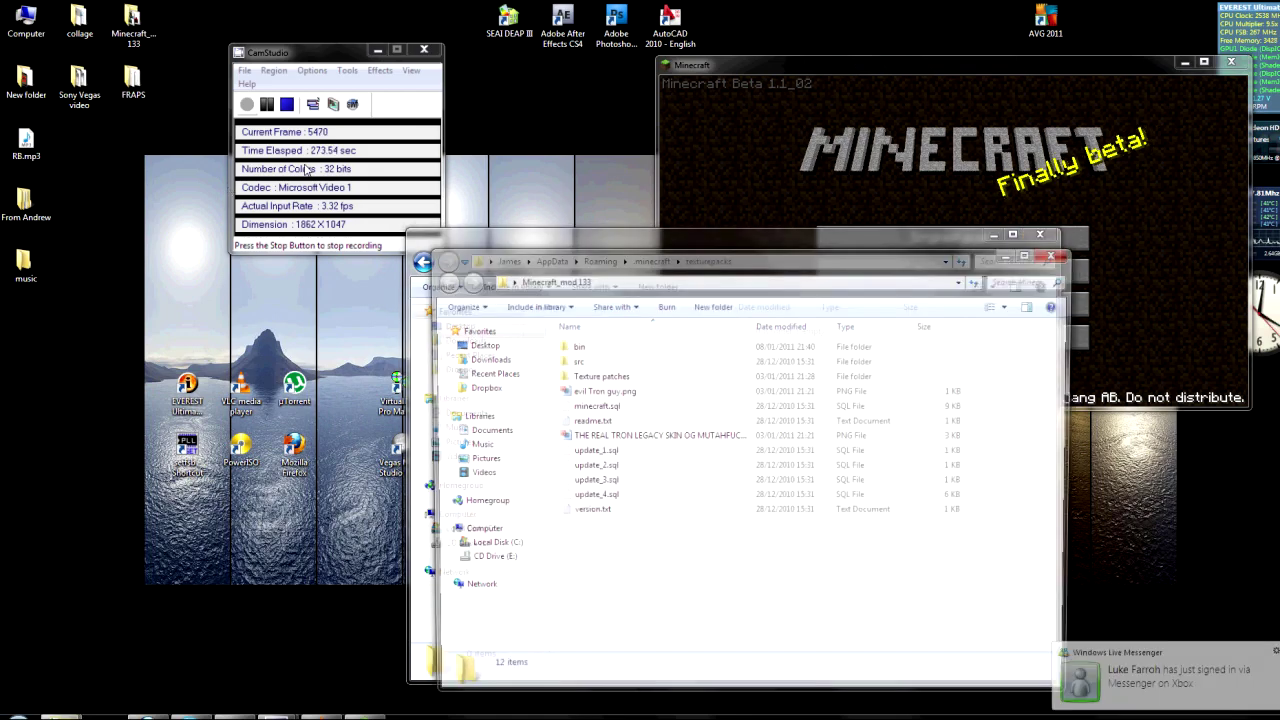
{"action": "double_click", "coordinate": [580, 372]}
{"action": "mouse_move", "coordinate": [600, 252]}
{"action": "left_mouse_down"}
{"action": "mouse_move", "coordinate": [536, 267]}
{"action": "mouse_move", "coordinate": [451, 489]}
{"action": "left_mouse_up"}
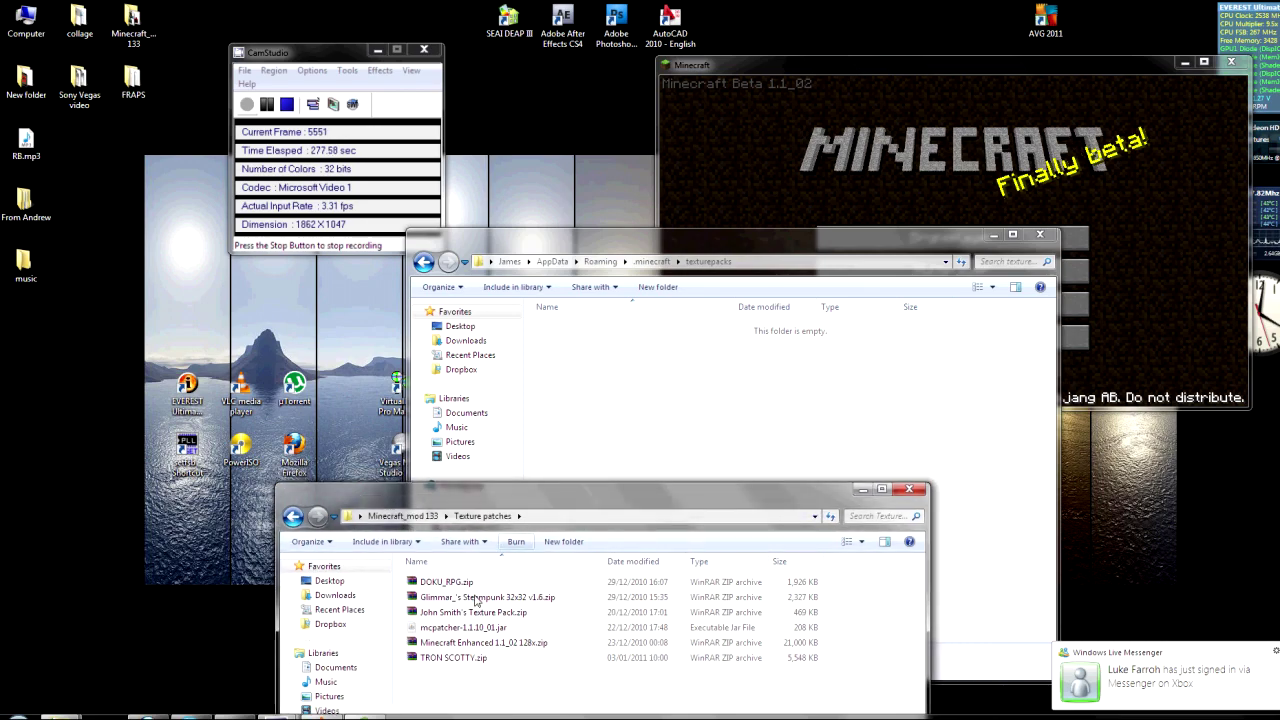
Copy John Smith's Texture Pack.zip and Glimmar_'s Steampunk 32x32 v1.6.zip into texturepacks, then close Texture patches.
{"action": "mouse_move", "coordinate": [470, 612]}
{"action": "left_mouse_down"}
{"action": "mouse_move", "coordinate": [610, 370]}
{"action": "mouse_move", "coordinate": [612, 410]}
{"action": "left_mouse_up"}
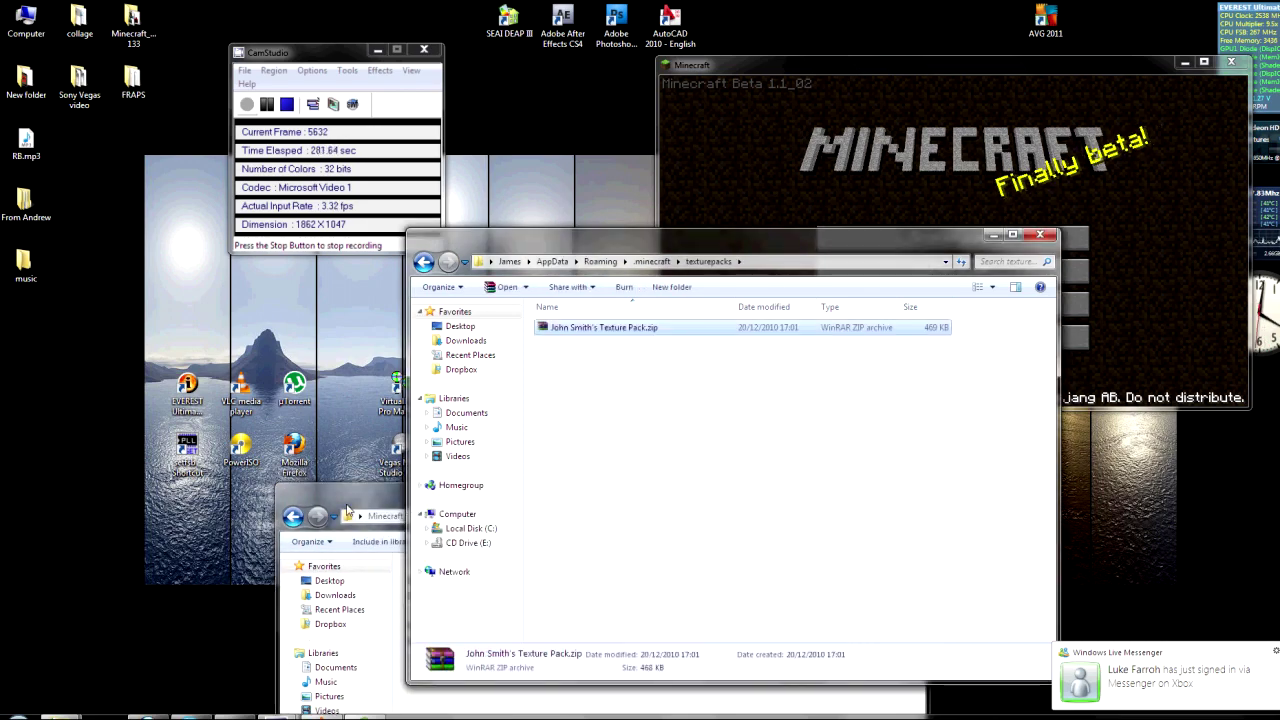
{"action": "left_click", "coordinate": [400, 548]}
{"action": "mouse_move", "coordinate": [460, 597]}
{"action": "left_mouse_down"}
{"action": "mouse_move", "coordinate": [591, 400]}
{"action": "mouse_move", "coordinate": [681, 475]}
{"action": "left_mouse_up"}
{"action": "left_click", "coordinate": [391, 481]}
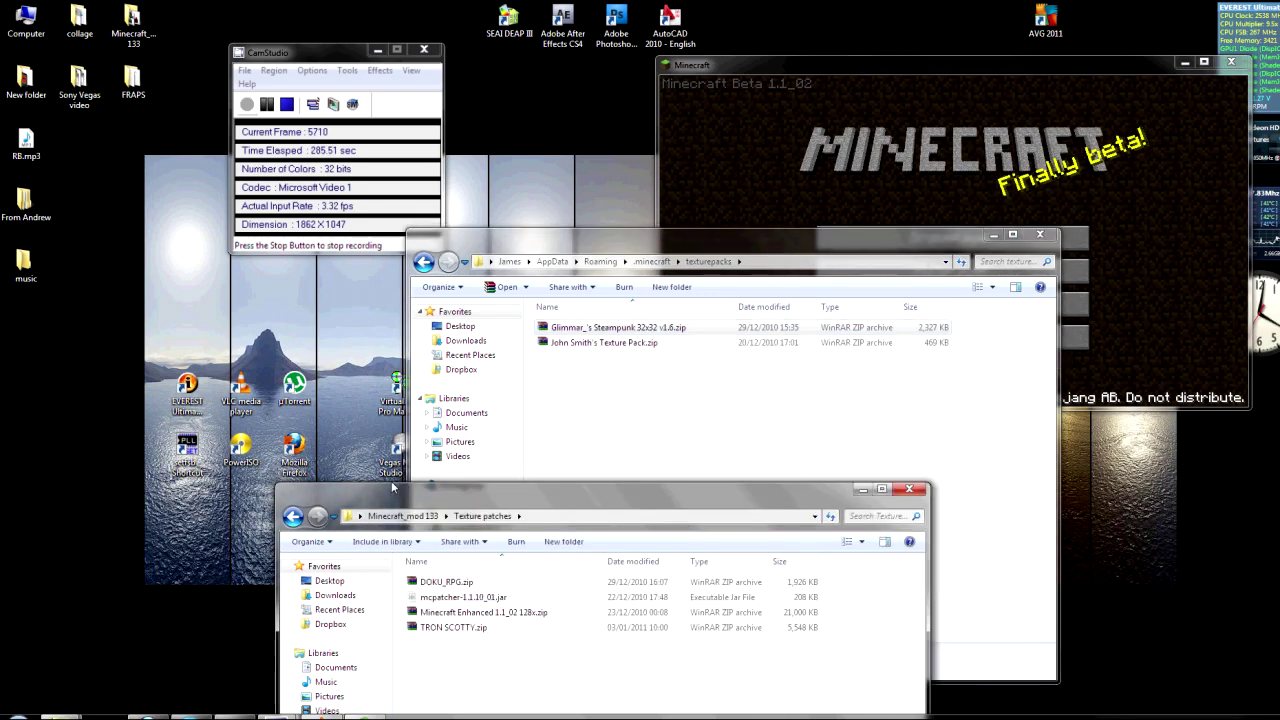
{"action": "left_click", "coordinate": [895, 480]}
{"action": "left_click_drag", "start_coordinate": [700, 236], "coordinate": [215, 251]}
Select John Smith's Texture Pack and load World 2 to view the new textures.
{"action": "left_click", "coordinate": [882, 306]}
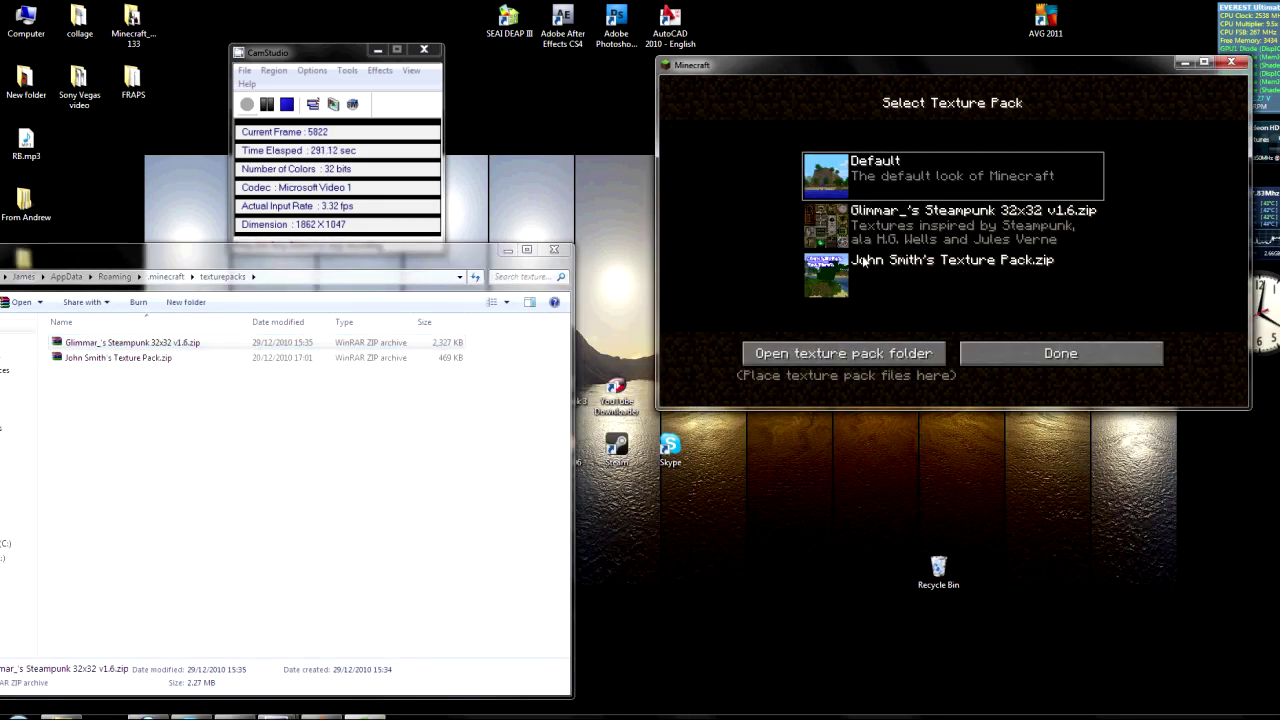
{"action": "left_click", "coordinate": [865, 262]}
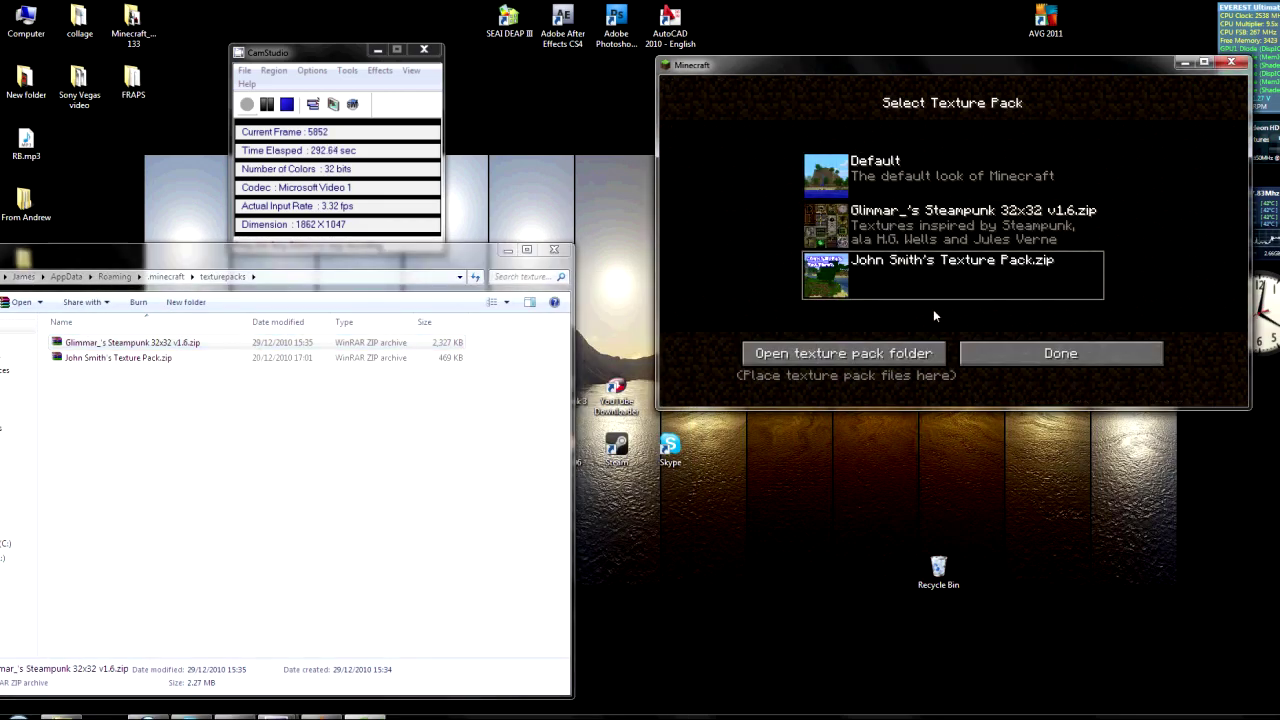
{"action": "left_click", "coordinate": [1008, 355]}
{"action": "left_click", "coordinate": [957, 238]}
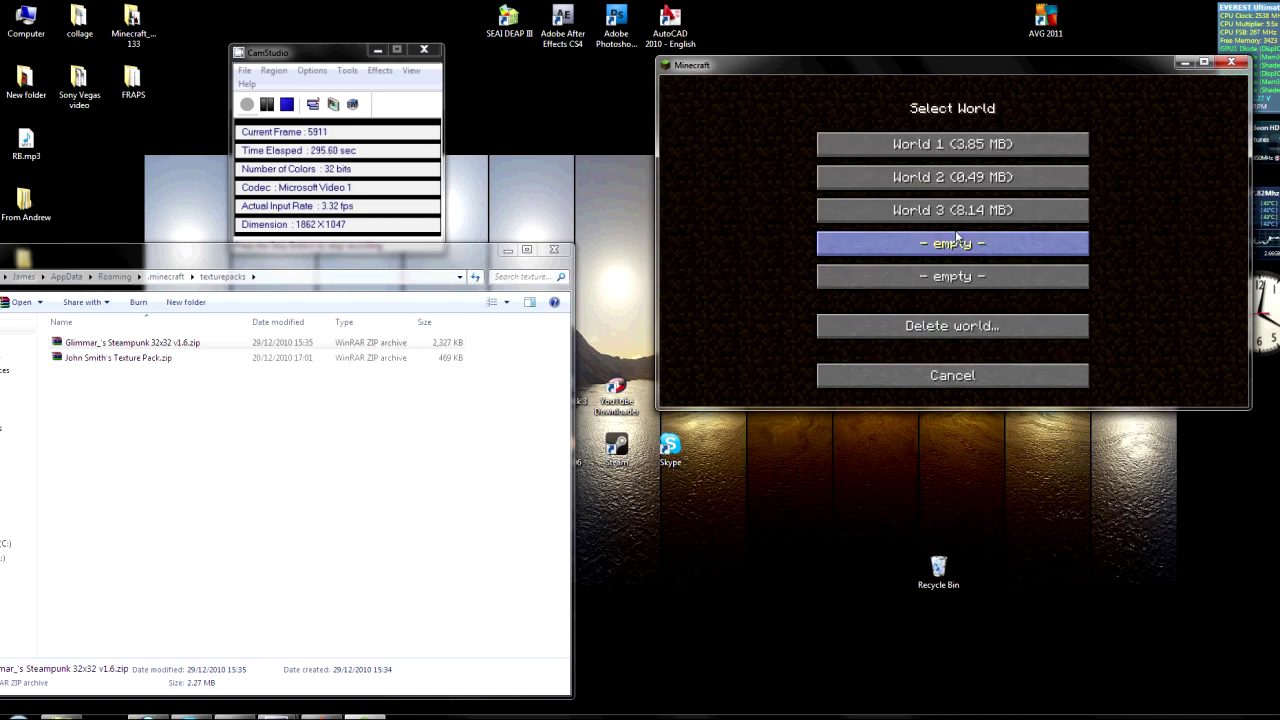
{"action": "left_click", "coordinate": [951, 174]}
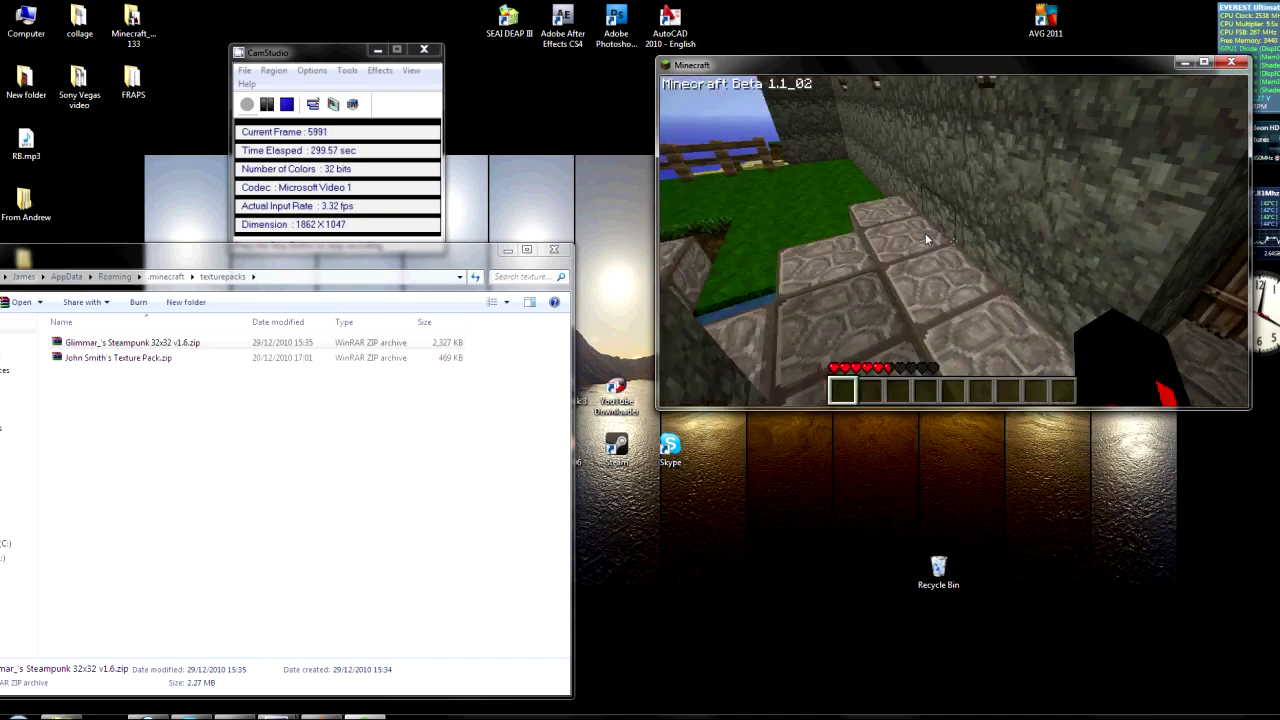
{"action": "scroll", "coordinate": [926, 240], "scroll_direction": "down", "scroll_amount": 2}
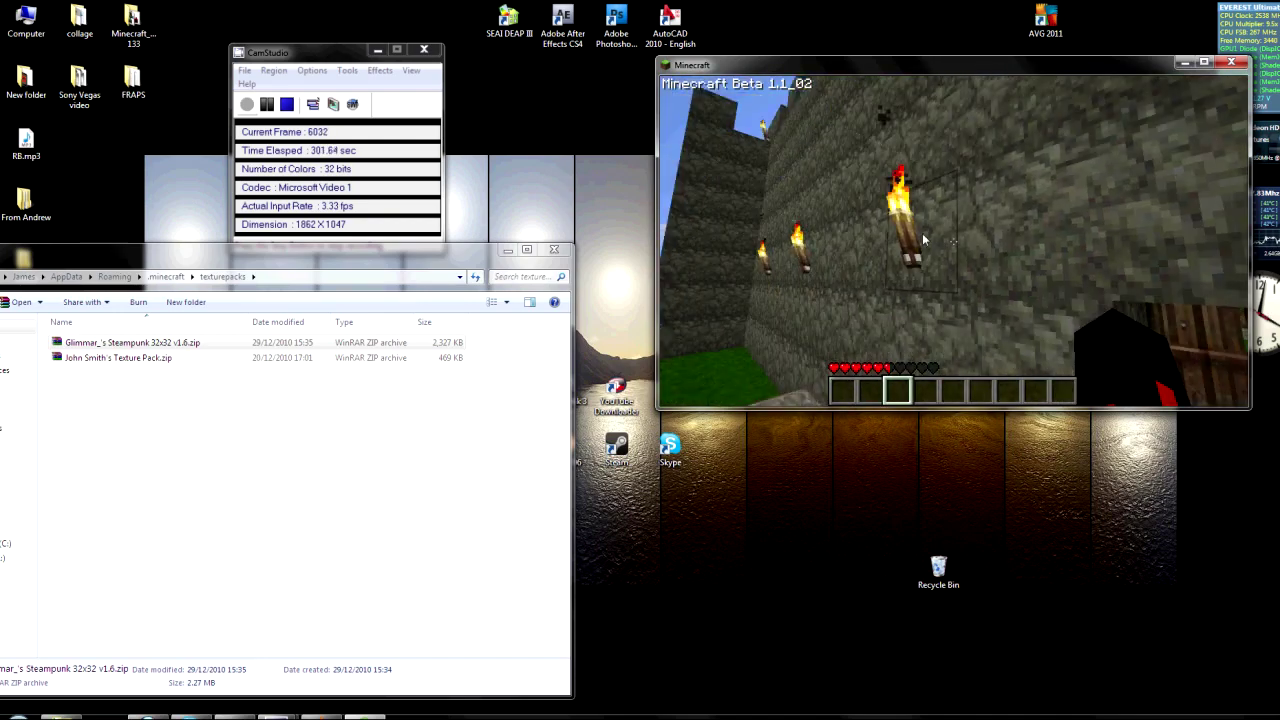
Close the texturepacks window, save and quit to title, and reselect the Default texture pack.
{"action": "key", "text": "Escape"}
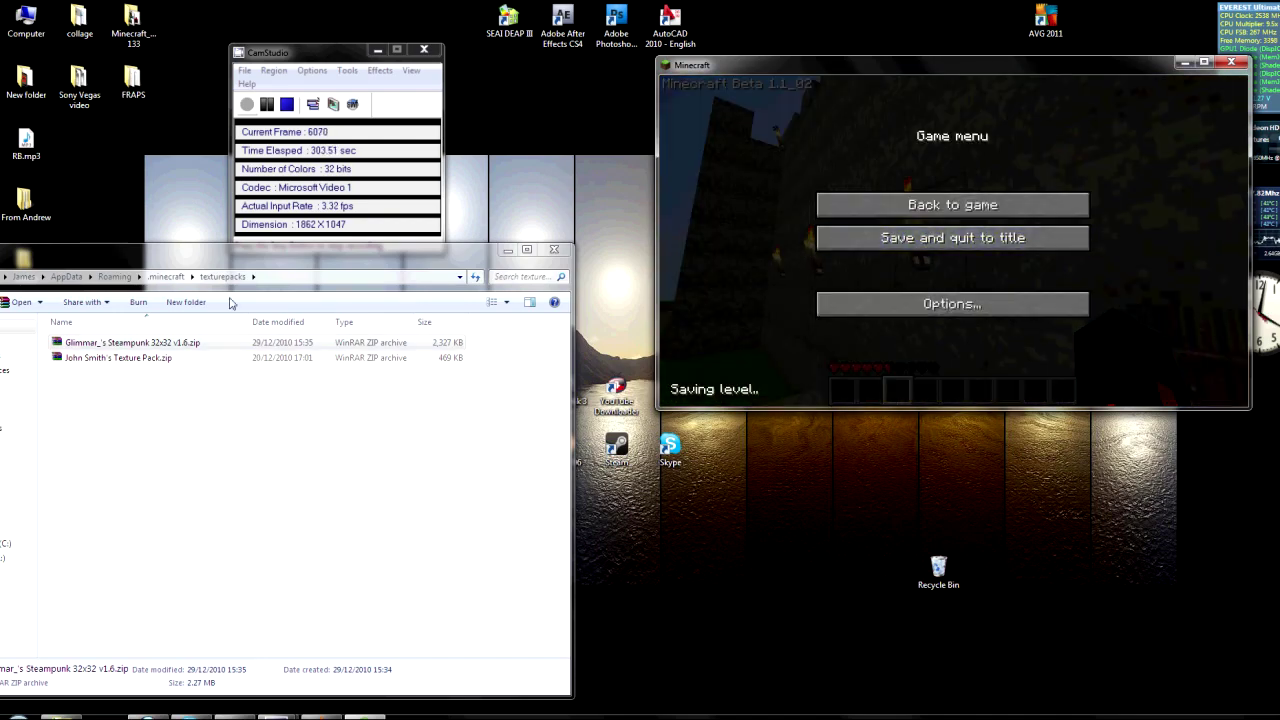
{"action": "left_click_drag", "start_coordinate": [161, 250], "coordinate": [291, 214]}
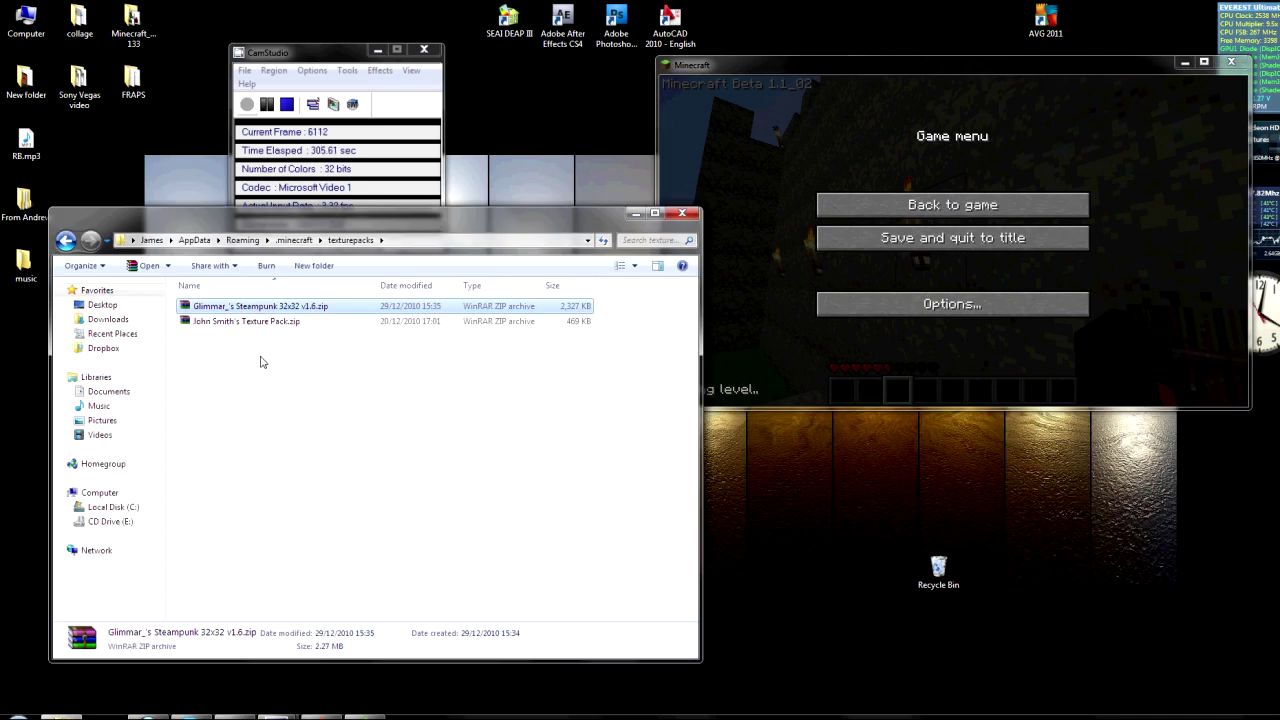
{"action": "left_click", "coordinate": [682, 213]}
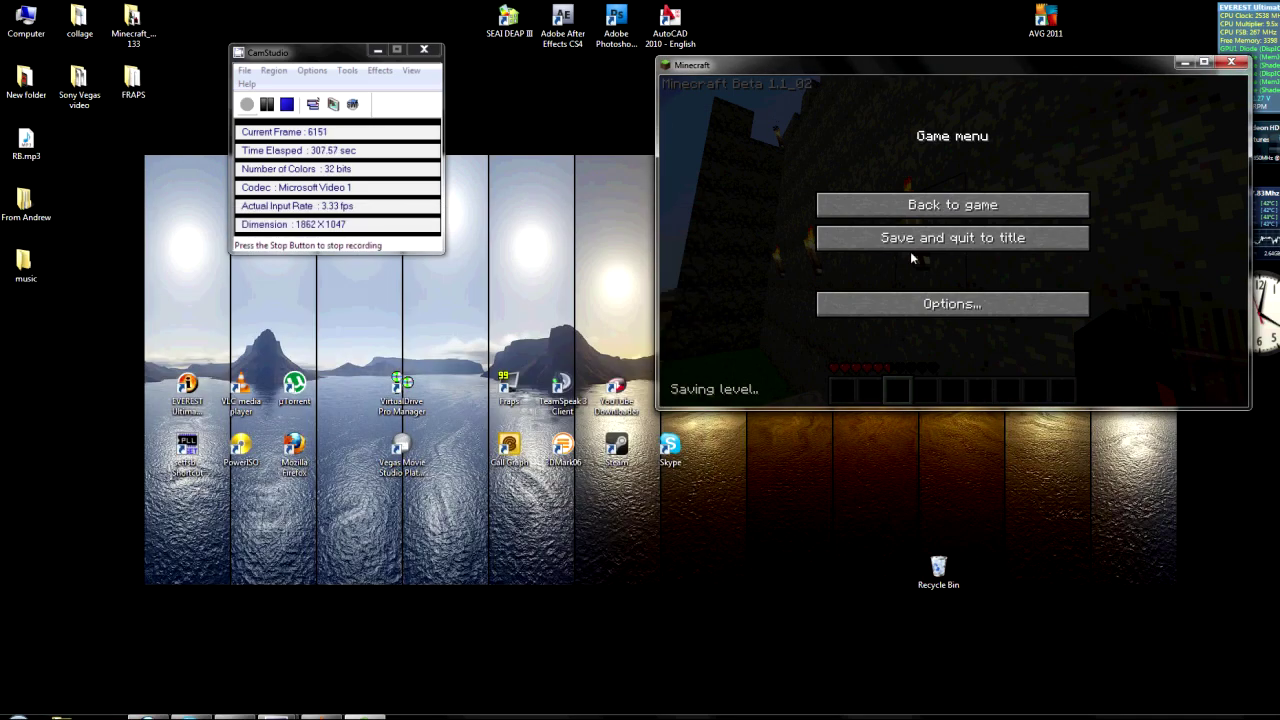
{"action": "left_click", "coordinate": [912, 241]}
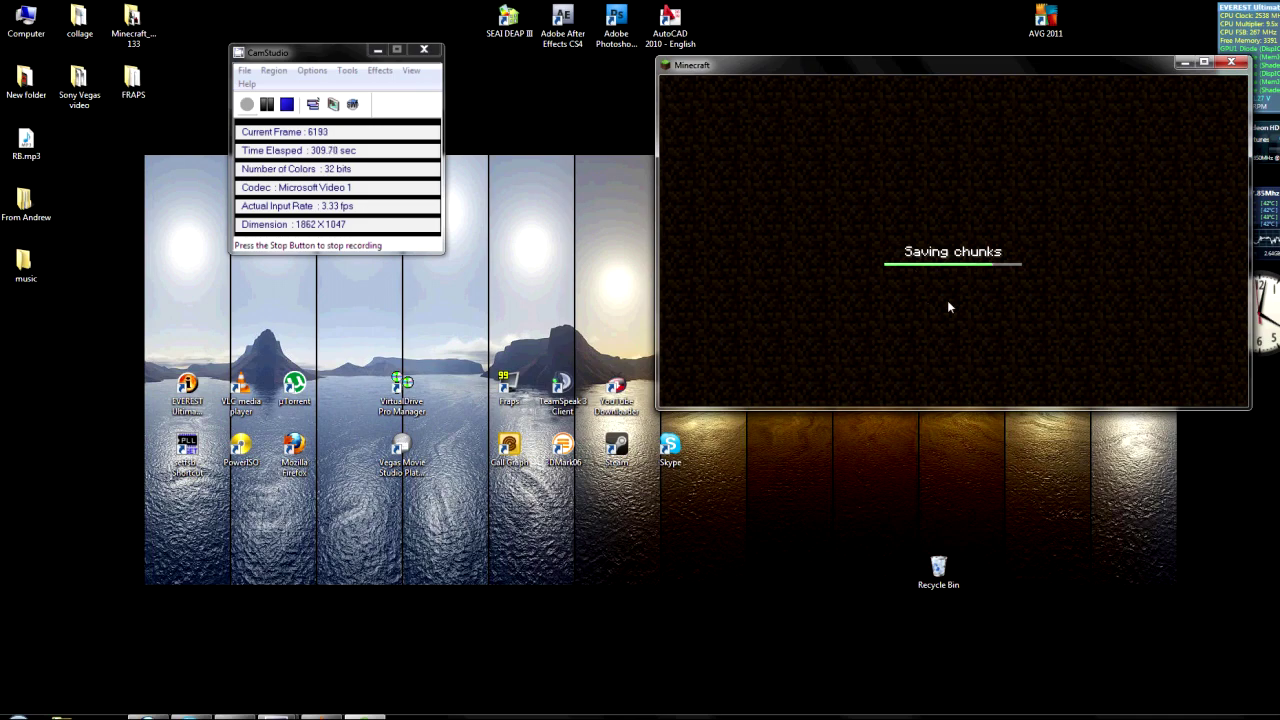
{"action": "left_click", "coordinate": [939, 297]}
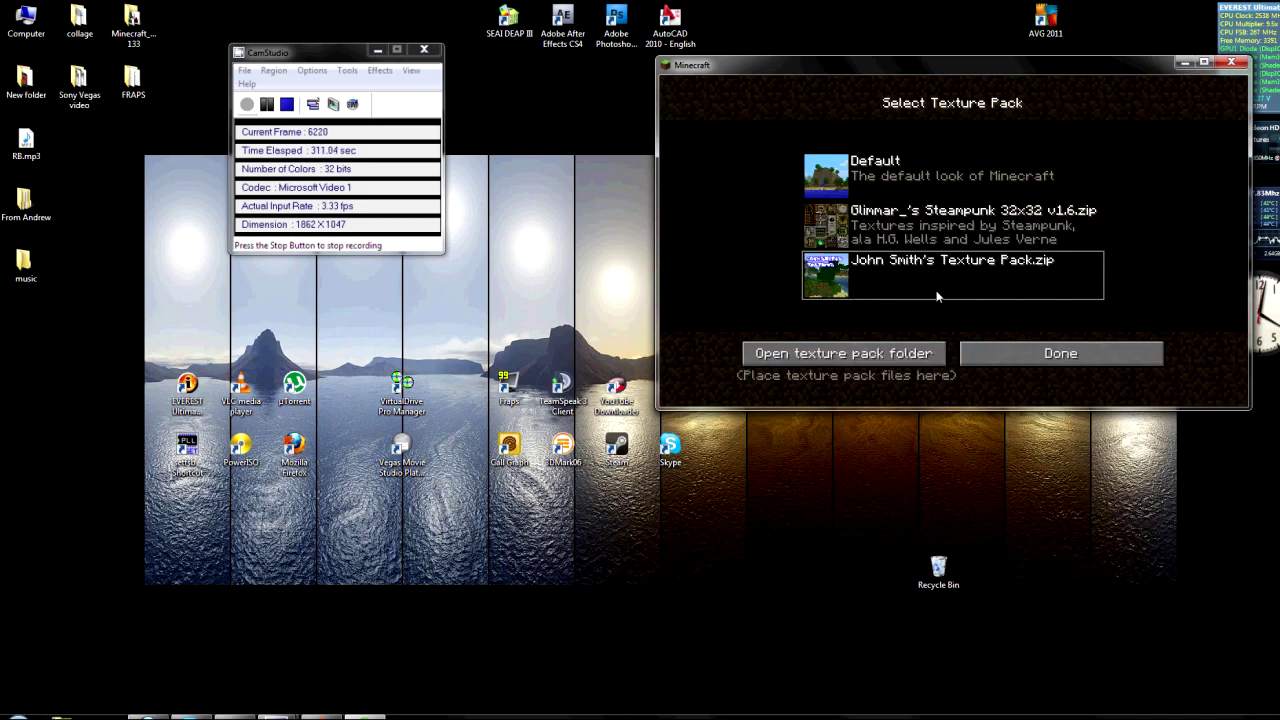
{"action": "left_click", "coordinate": [855, 165]}
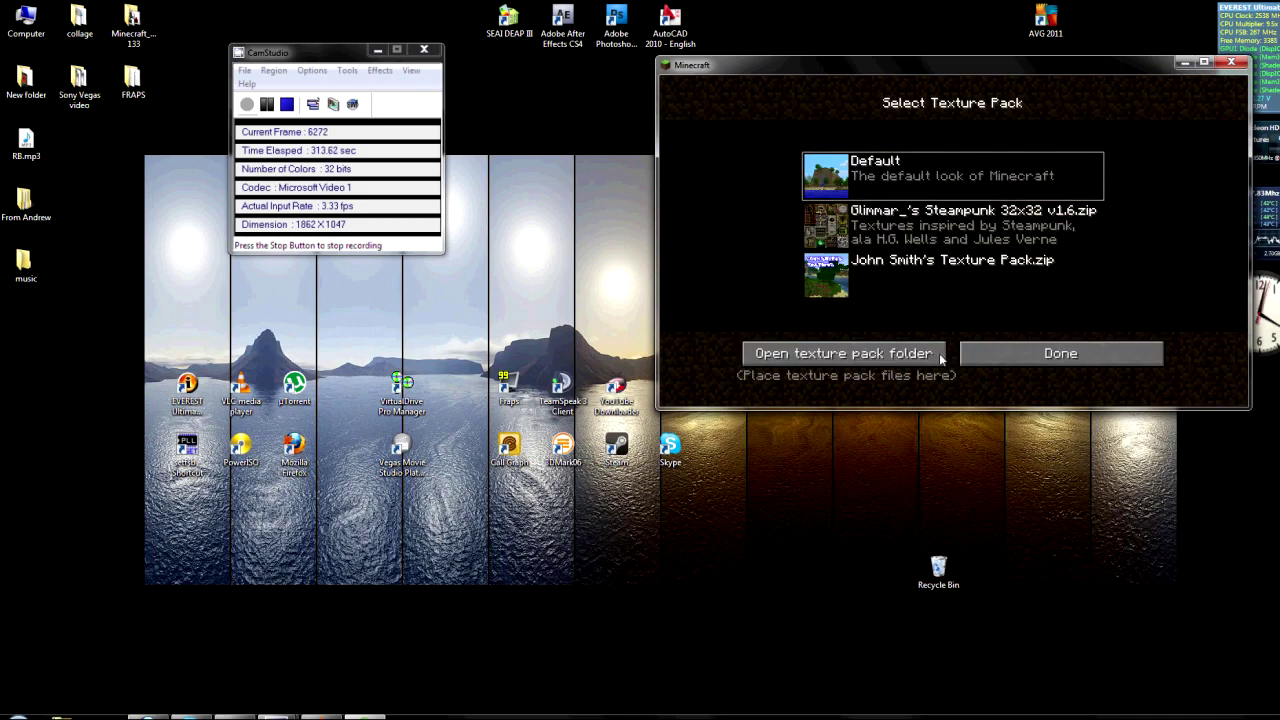
{"action": "left_click", "coordinate": [1003, 350]}
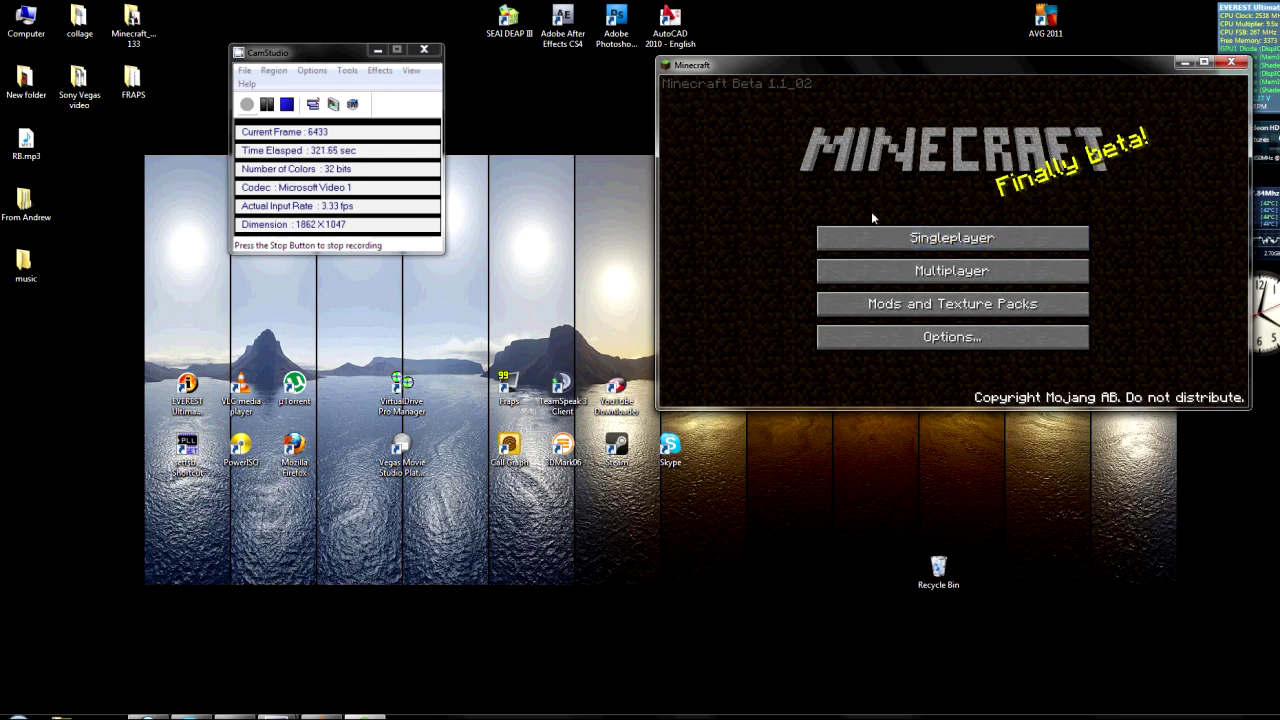
Launch mcpatcher-1.1.10_01.jar from the Minecraft_mod 133\Texture patches folder.
{"action": "double_click", "coordinate": [133, 20]}
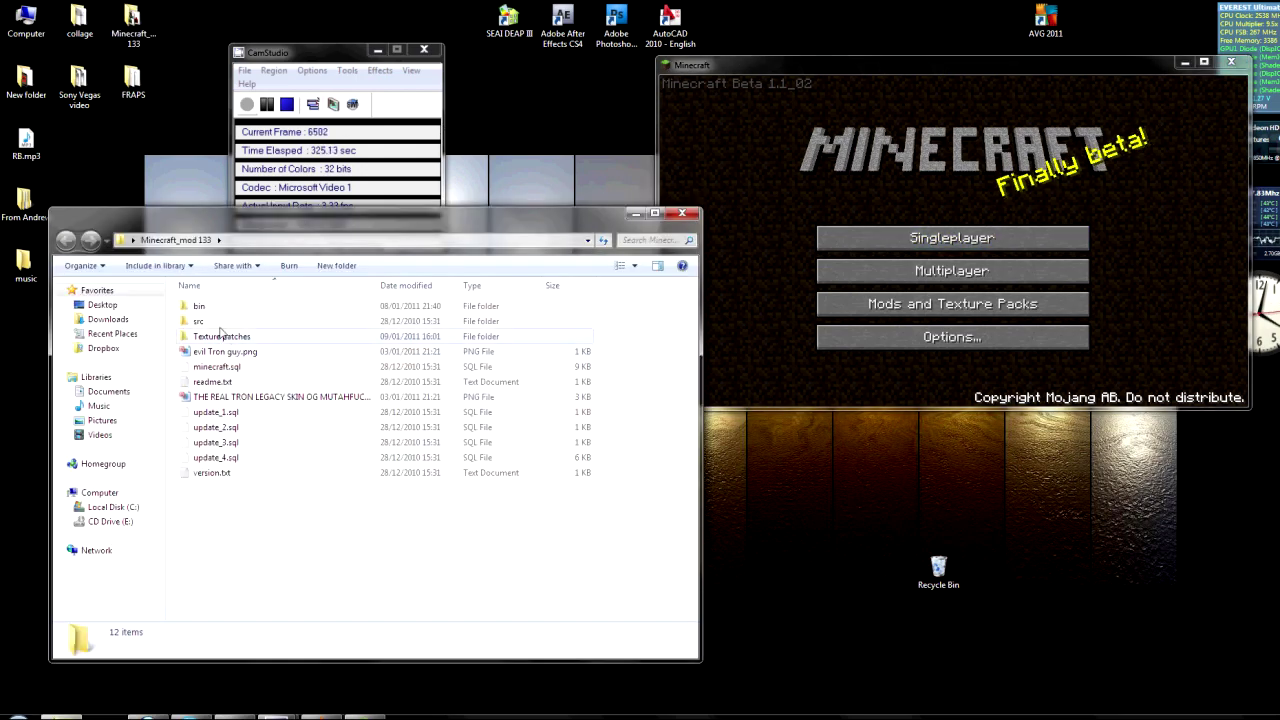
{"action": "double_click", "coordinate": [221, 336]}
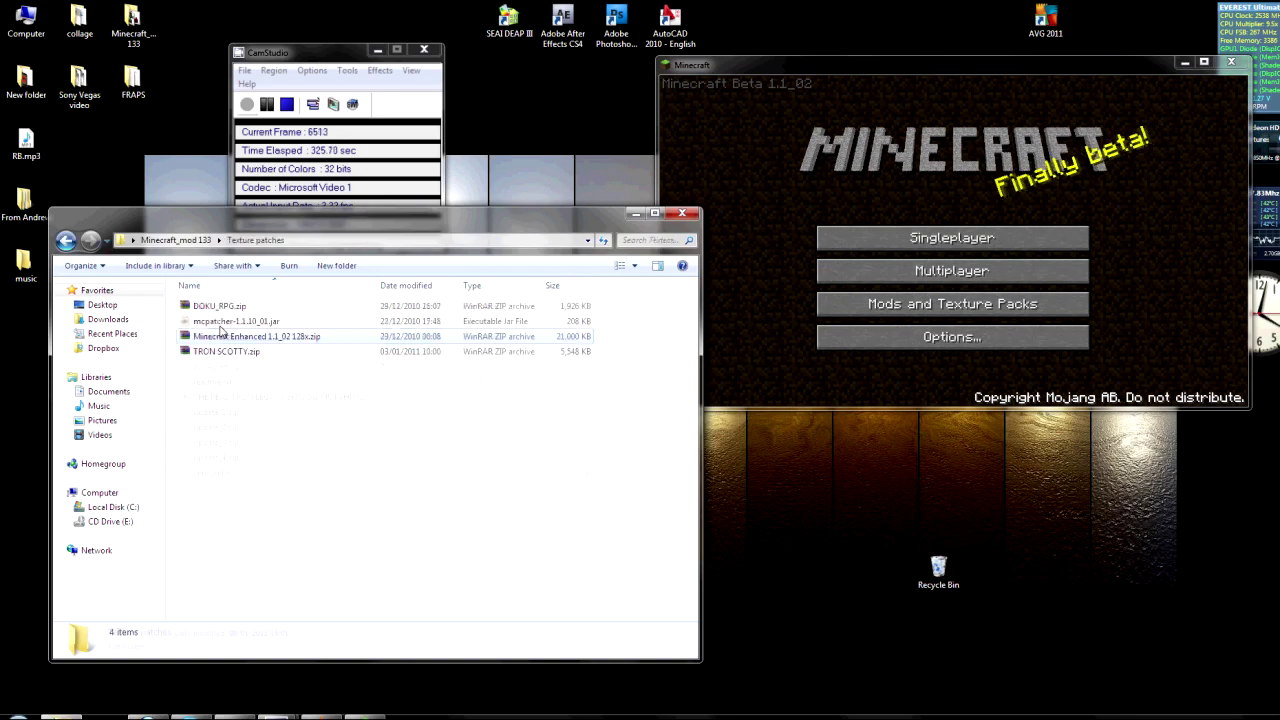
{"action": "double_click", "coordinate": [238, 320]}
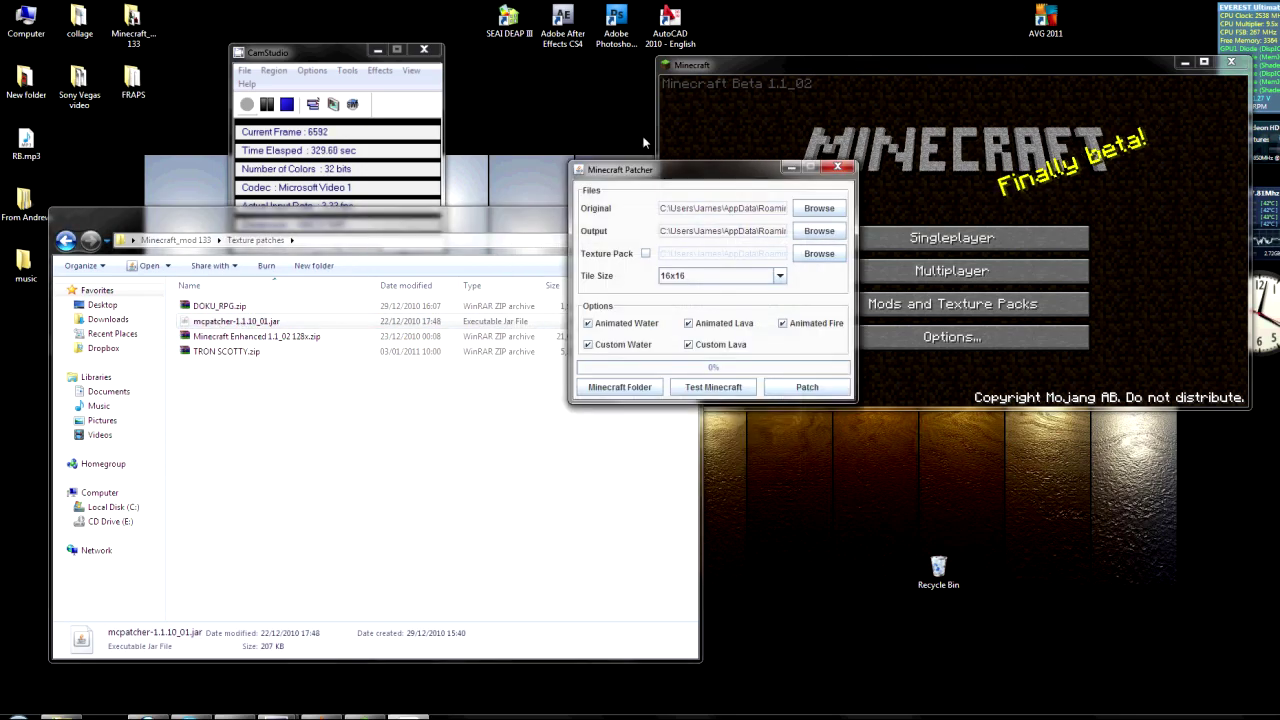
Review the Tile Size choices, keep 16x16, and close Minecraft Patcher.
{"action": "left_click", "coordinate": [770, 237]}
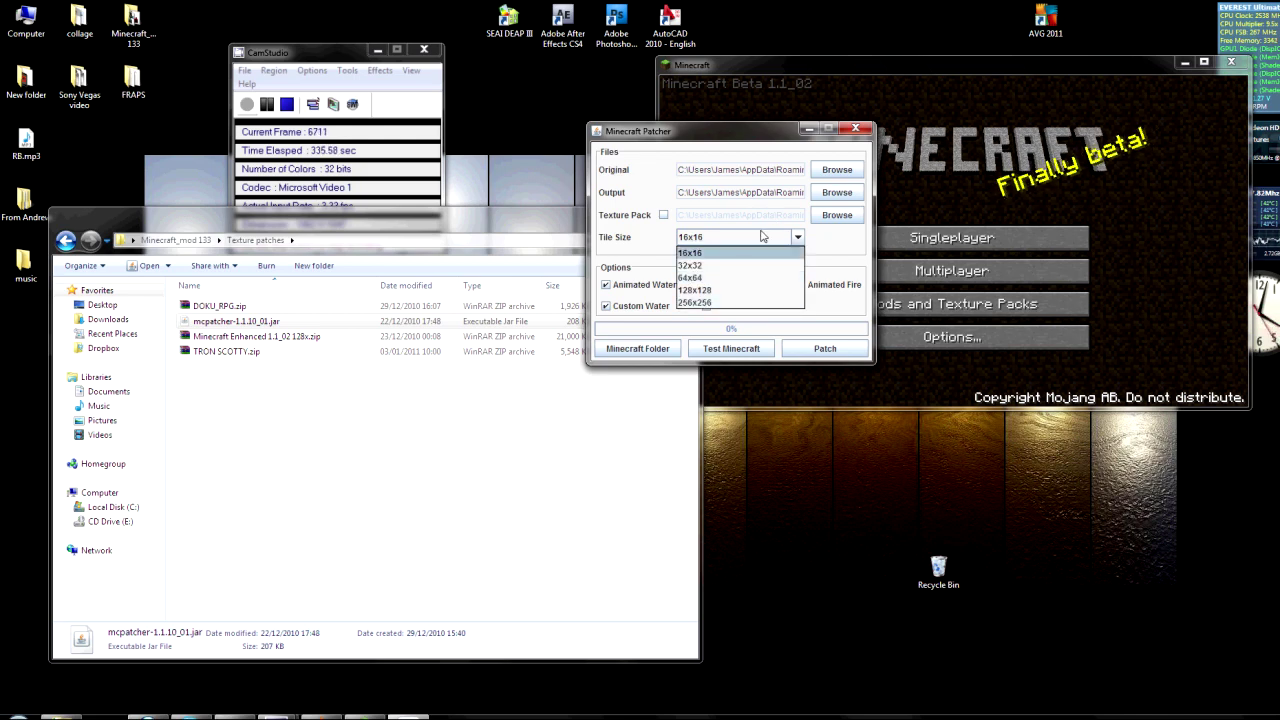
{"action": "left_click", "coordinate": [778, 236]}
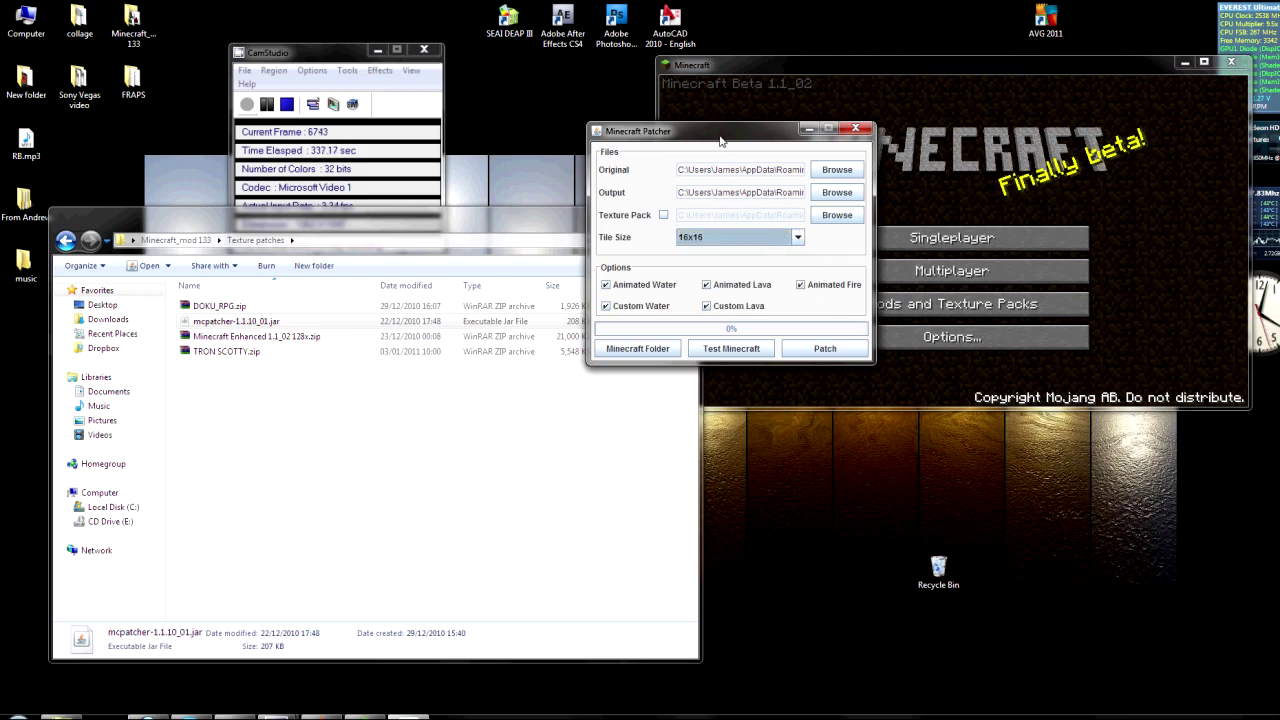
{"action": "left_click_drag", "start_coordinate": [720, 140], "coordinate": [586, 67]}
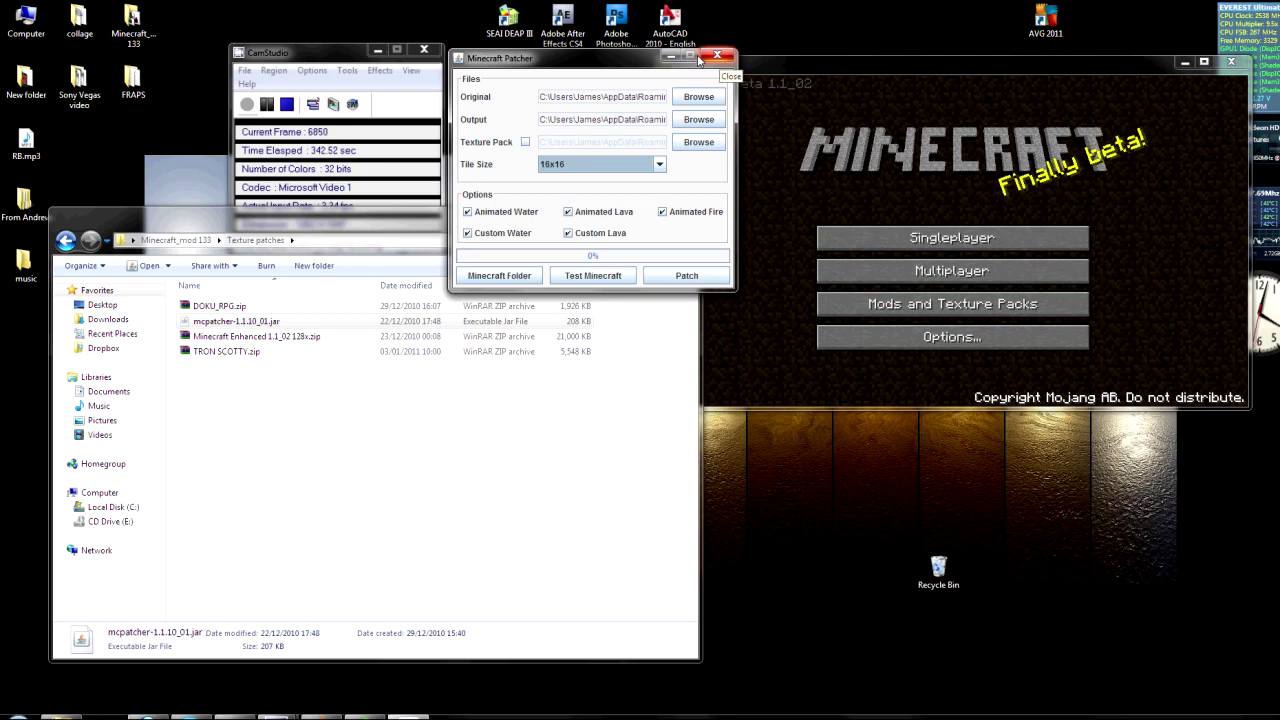
{"action": "left_click", "coordinate": [700, 59]}
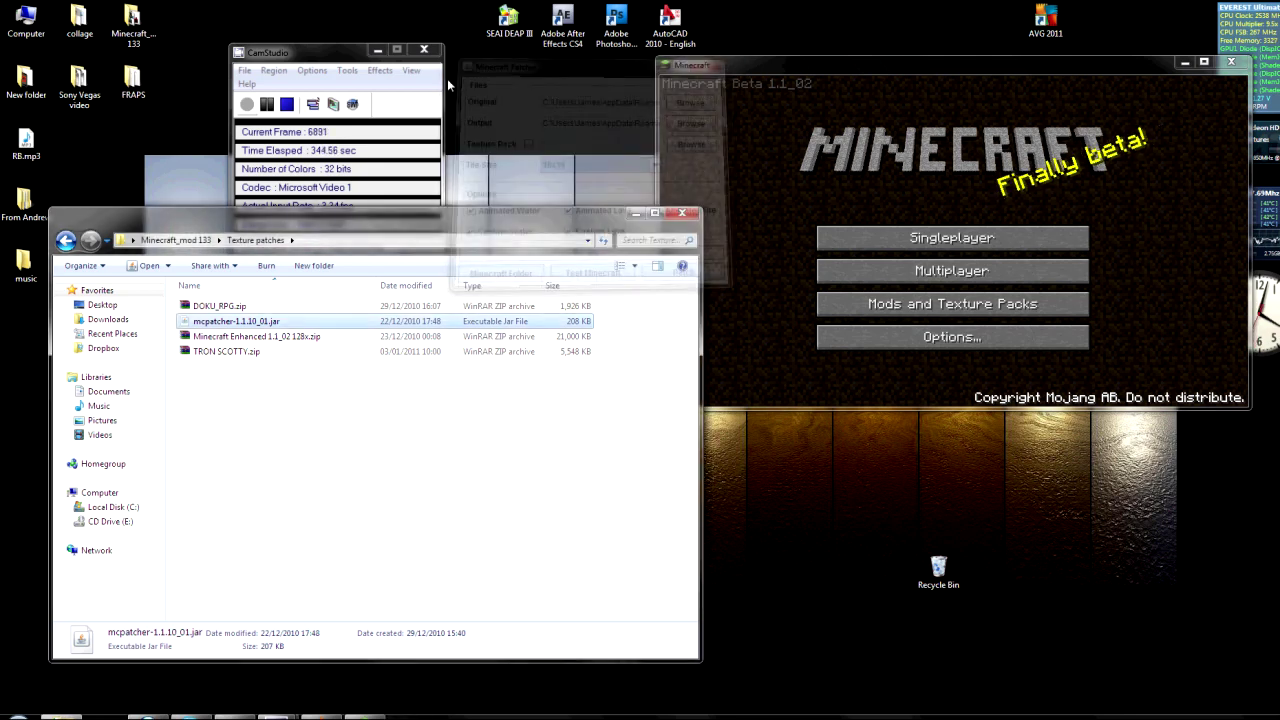
{"action": "left_click_drag", "start_coordinate": [275, 62], "coordinate": [285, 21]}
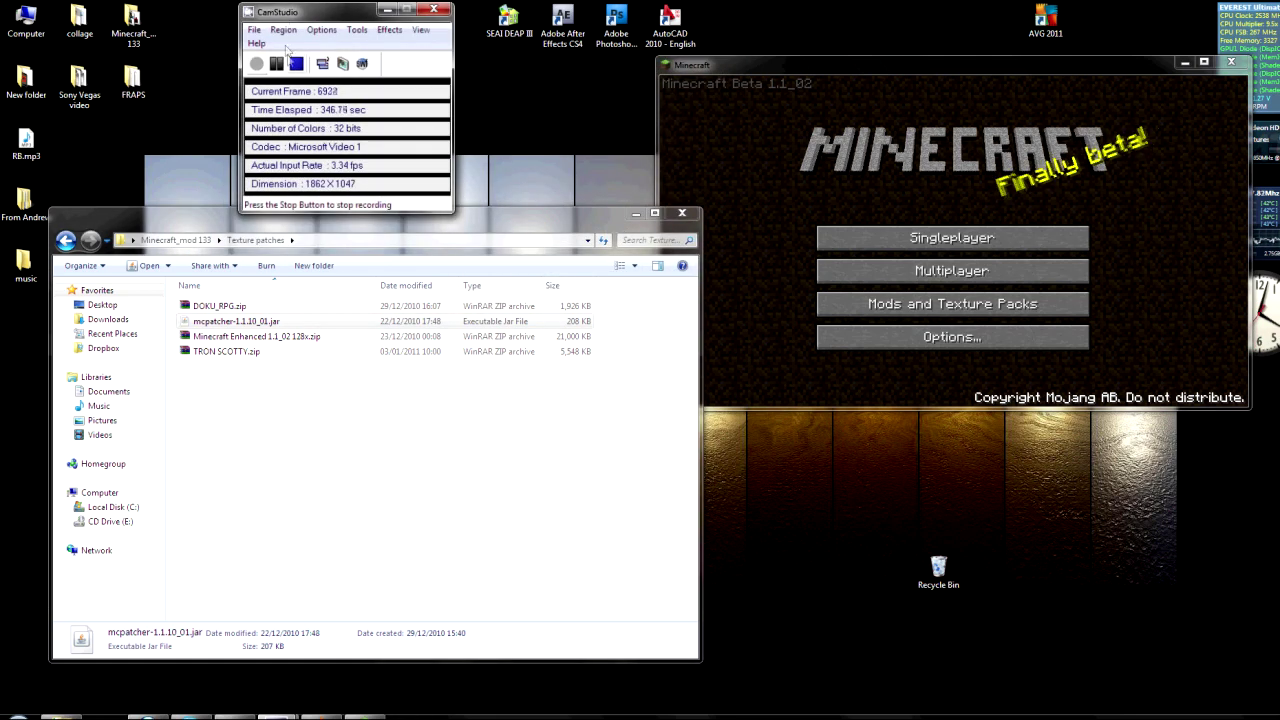